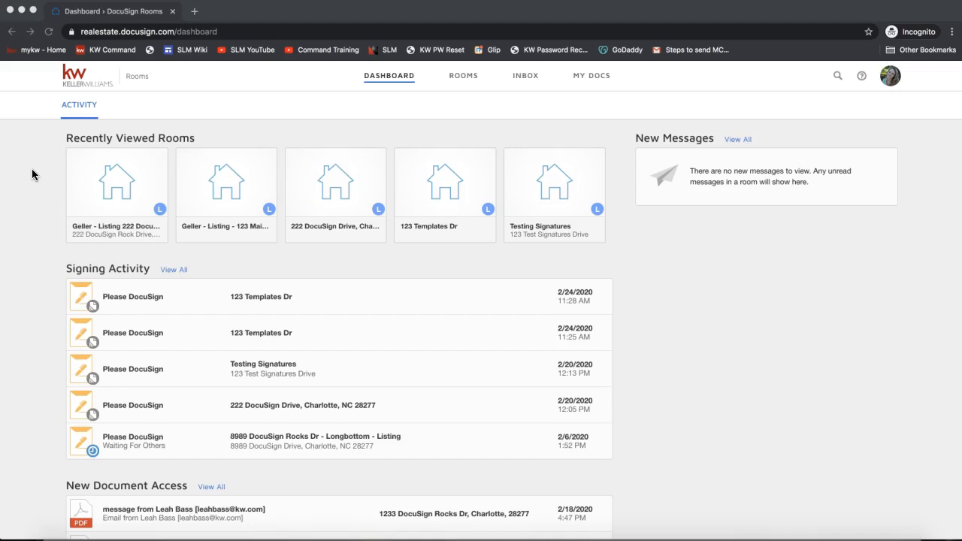
Enter realestate.docusign.com as the web address for DocuSign Rooms.
click(130, 34)
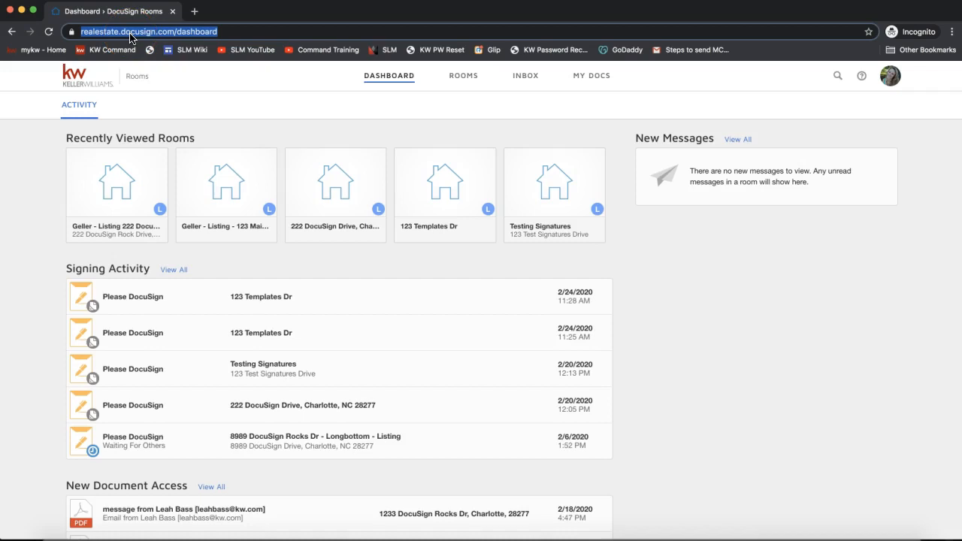
text(reales)
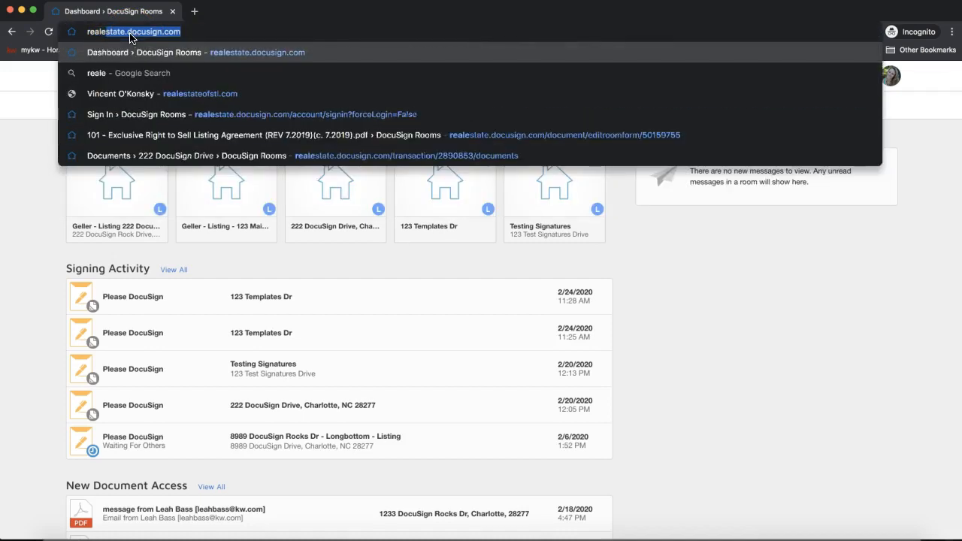
click(35, 149)
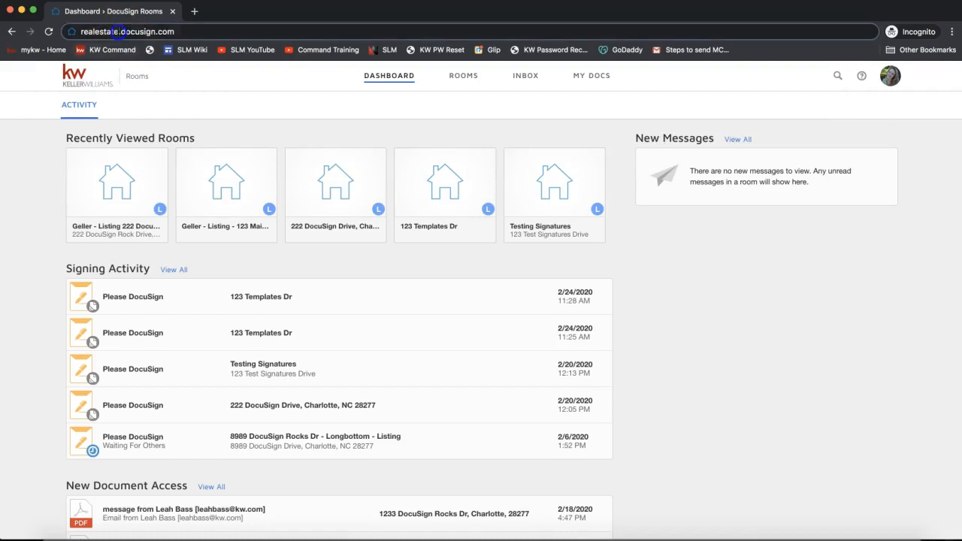
click(118, 32)
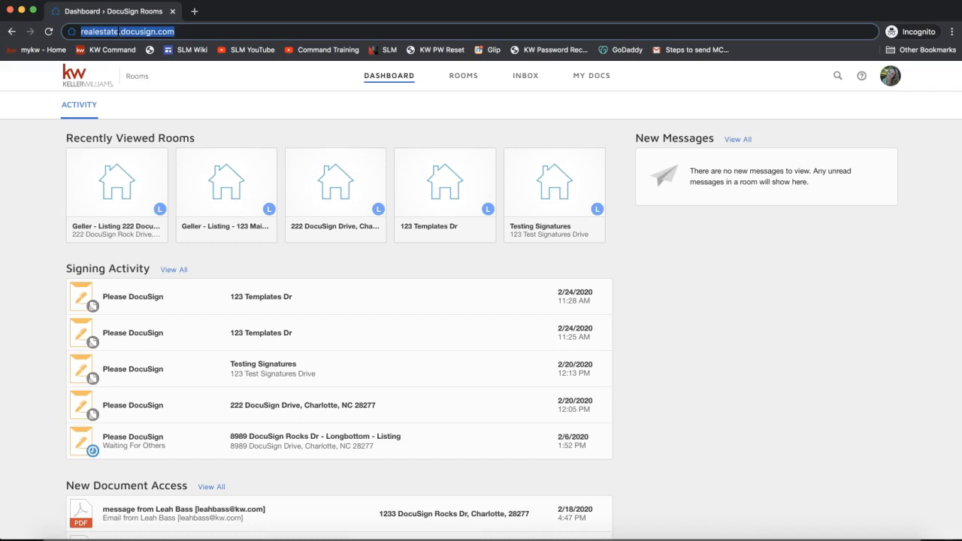
Switch from Rooms to DocuSign eSignature and open the My Templates list, dismissing the new template views tip.
click(894, 87)
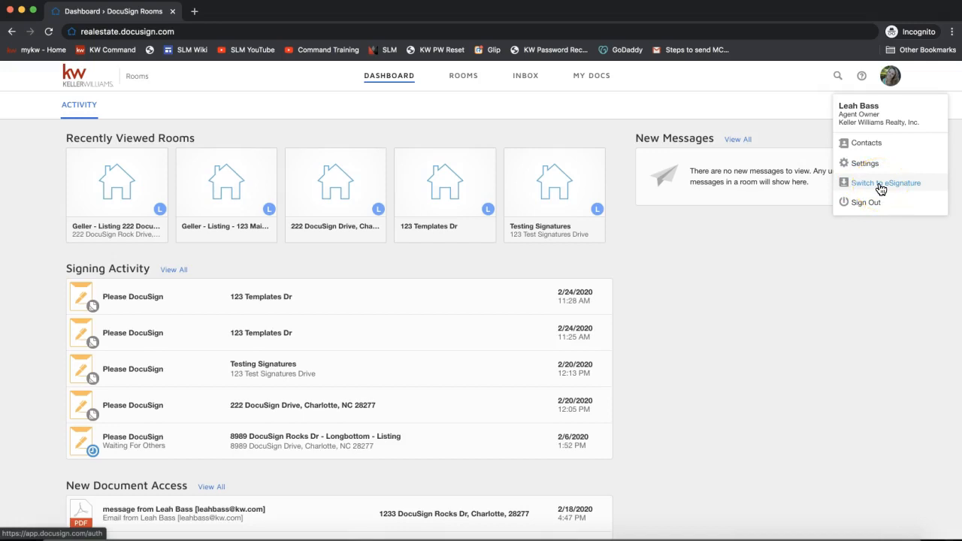
click(890, 83)
click(890, 83)
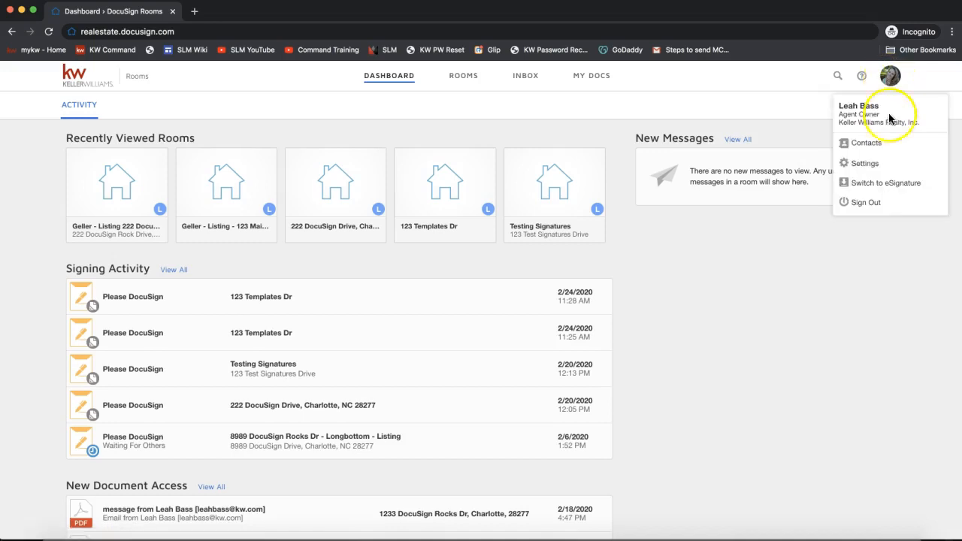
click(871, 185)
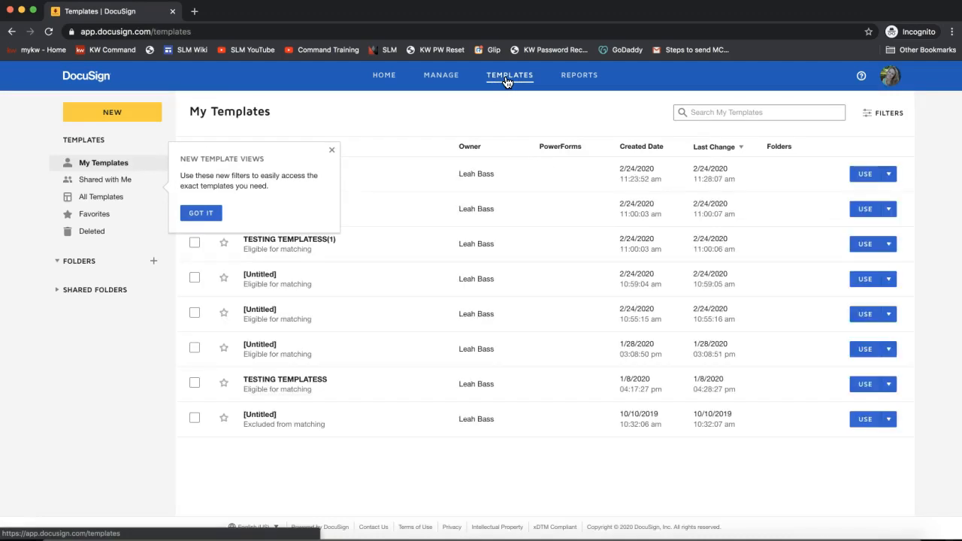
click(458, 117)
click(276, 117)
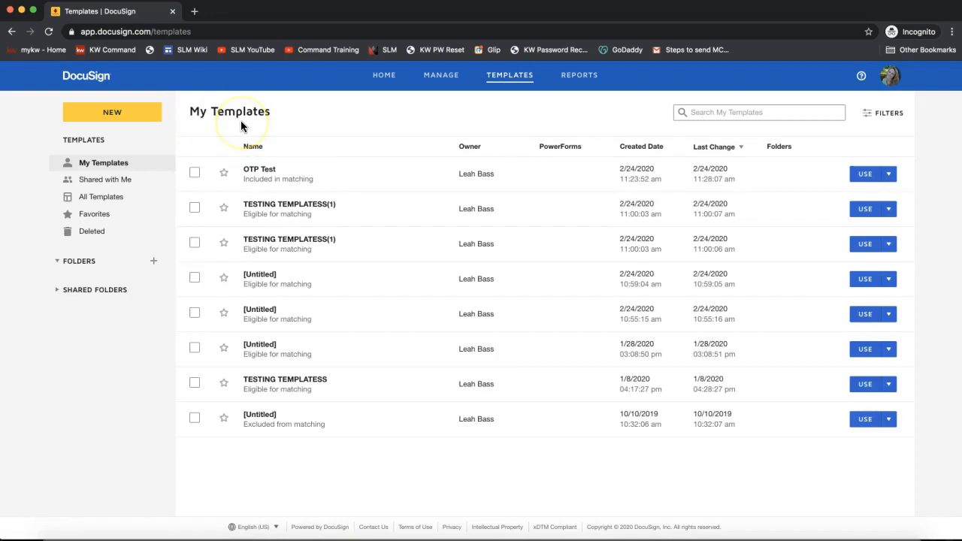
Start creating a new template from the My Templates list.
click(116, 115)
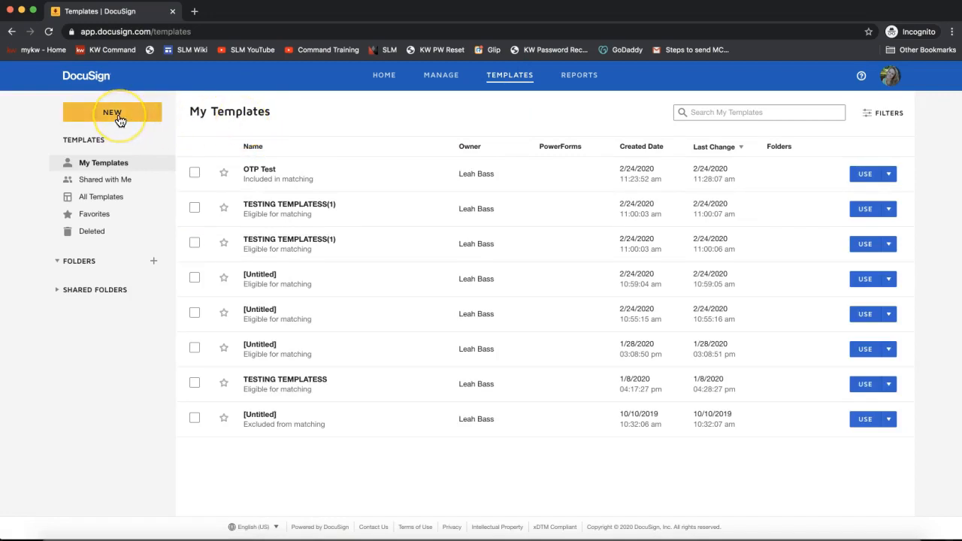
click(113, 117)
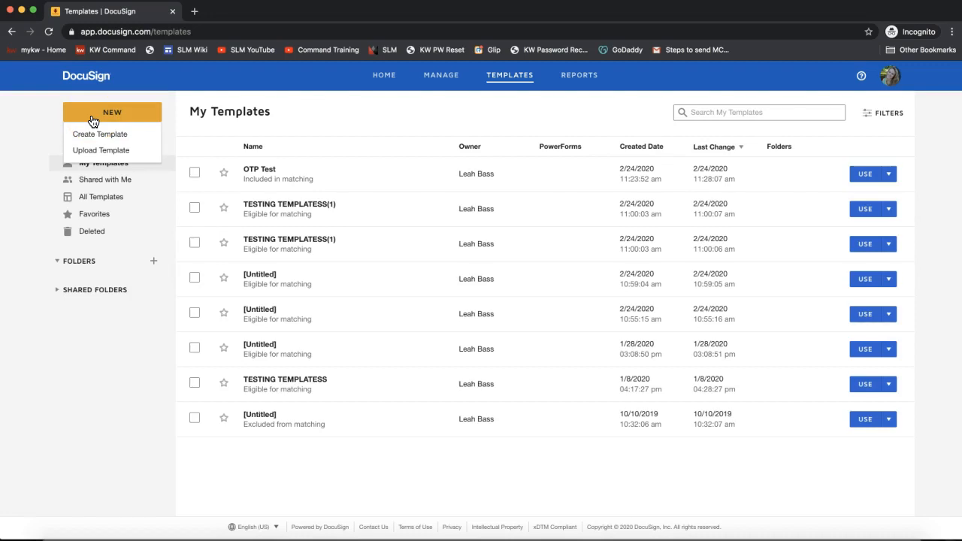
click(93, 133)
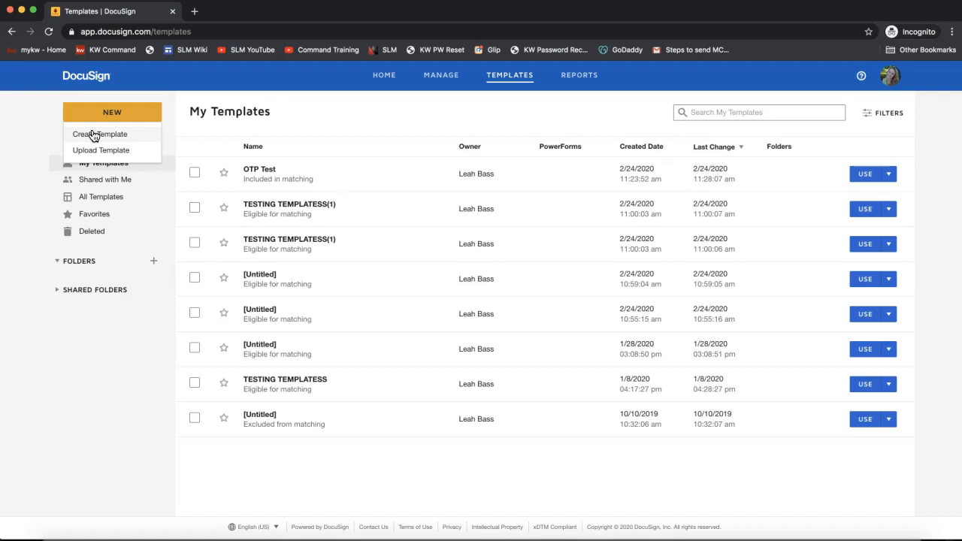
click(93, 132)
click(90, 136)
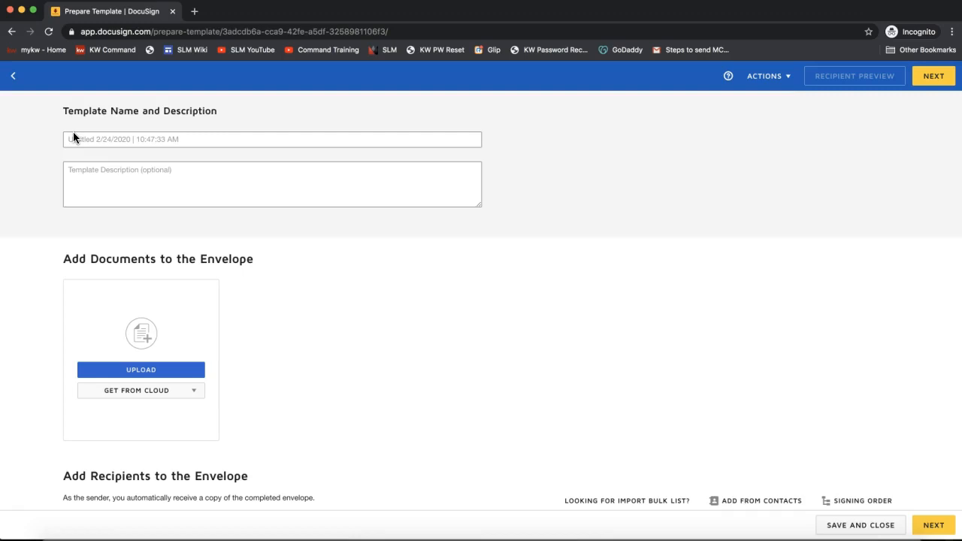
Name the new template "Working With Real Estate Agents".
scroll(113, 271, down, 1)
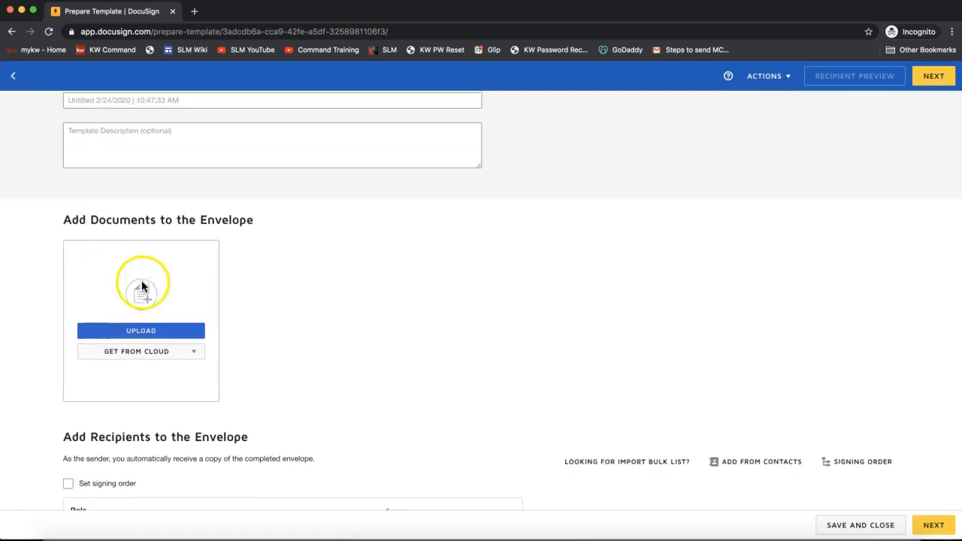
scroll(131, 323, up, 2)
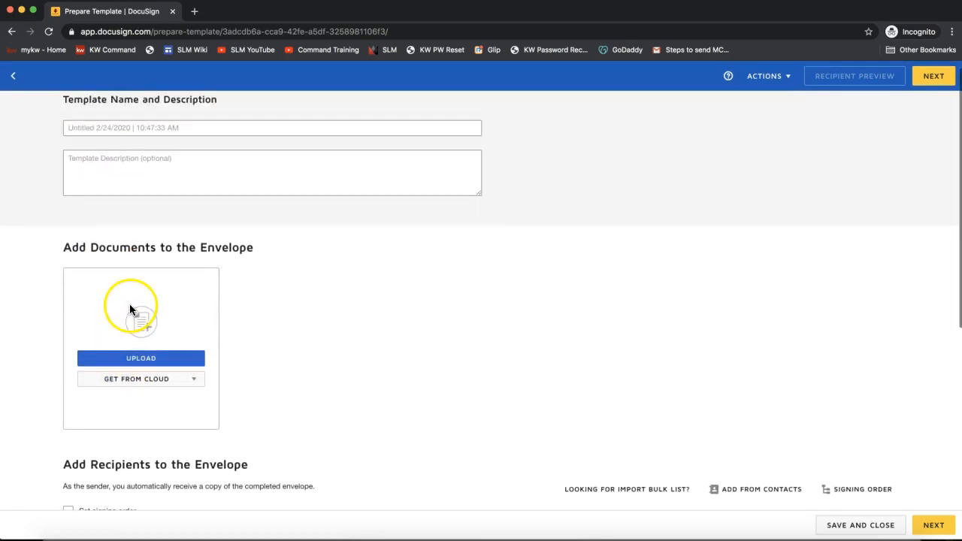
click(114, 130)
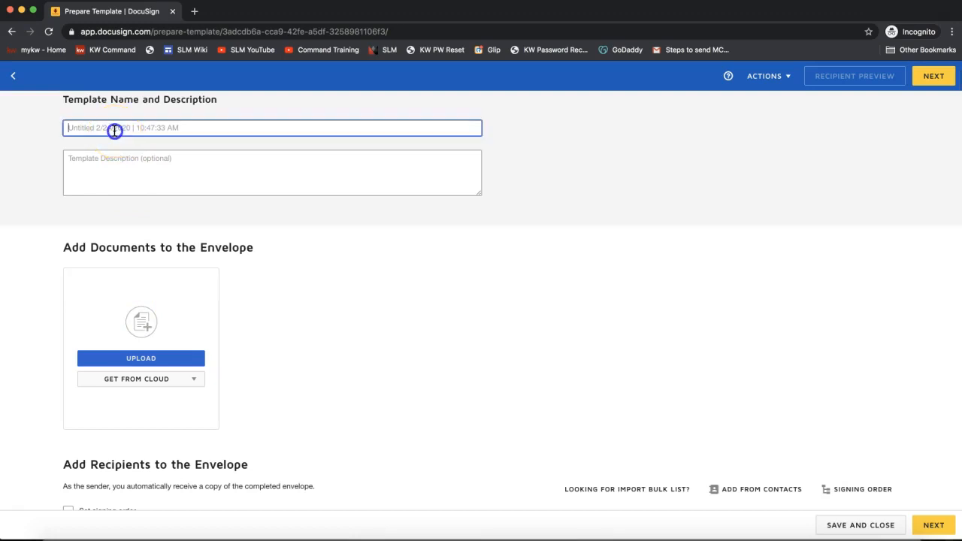
text(Working With REAL)
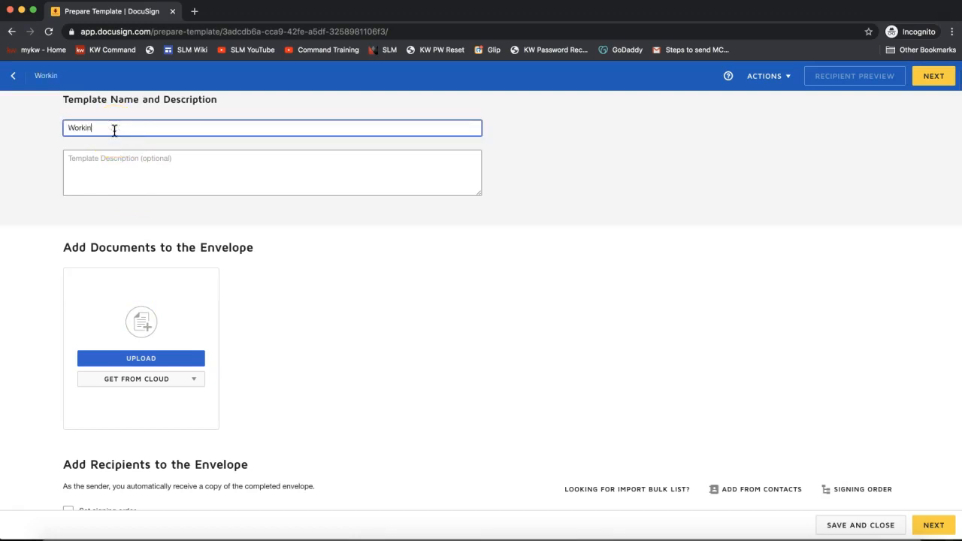
key(BackSpace)
key(BackSpace)
key(BackSpace)
text(eal Estate Agents)
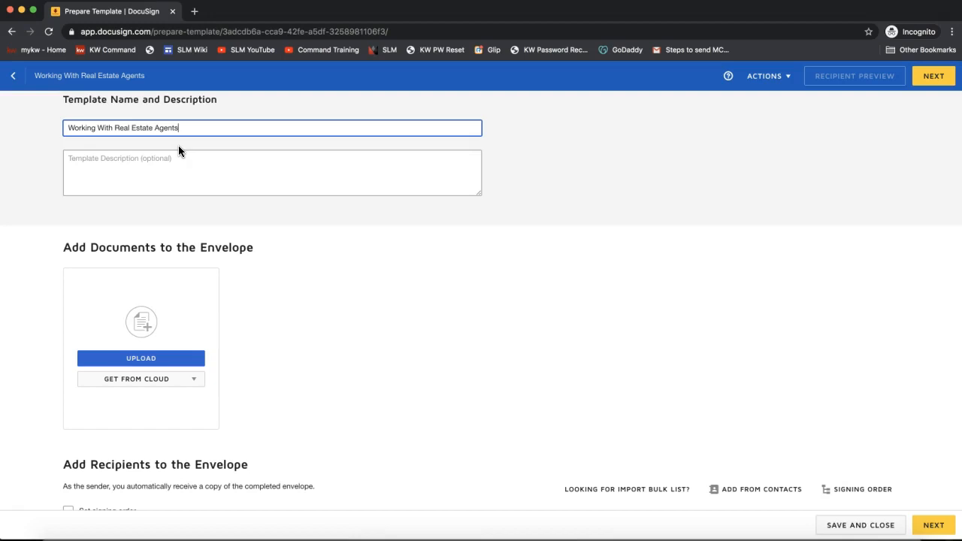
Upload the PDF "160 - Working with Real Estate Agents (REV 3.1.13) (c. 7.2019) - Listing (4).pdf" from Downloads to the template's envelope.
click(145, 360)
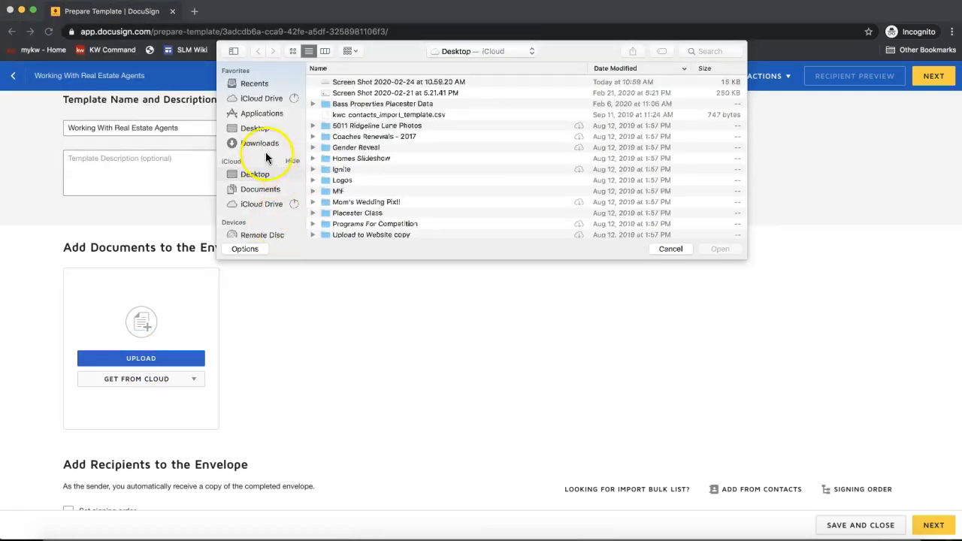
click(262, 143)
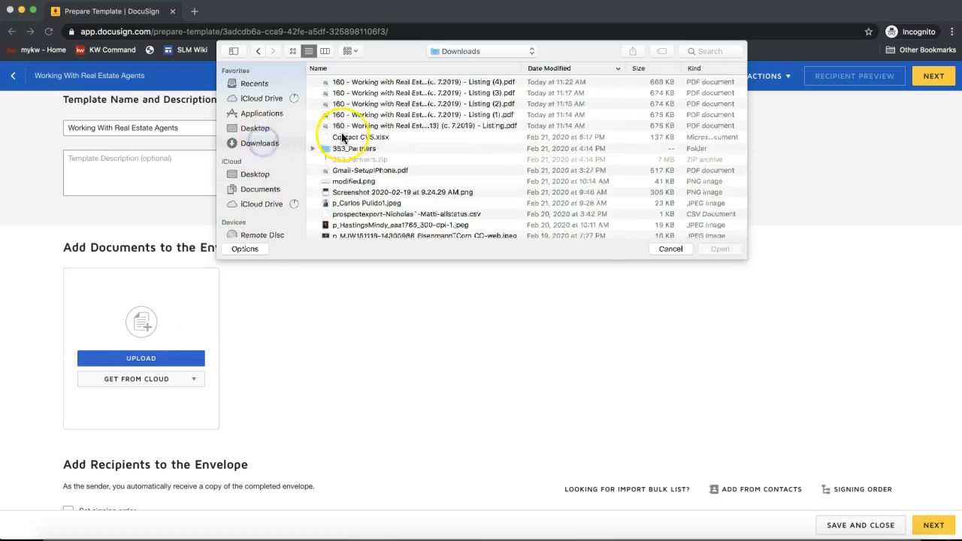
click(368, 82)
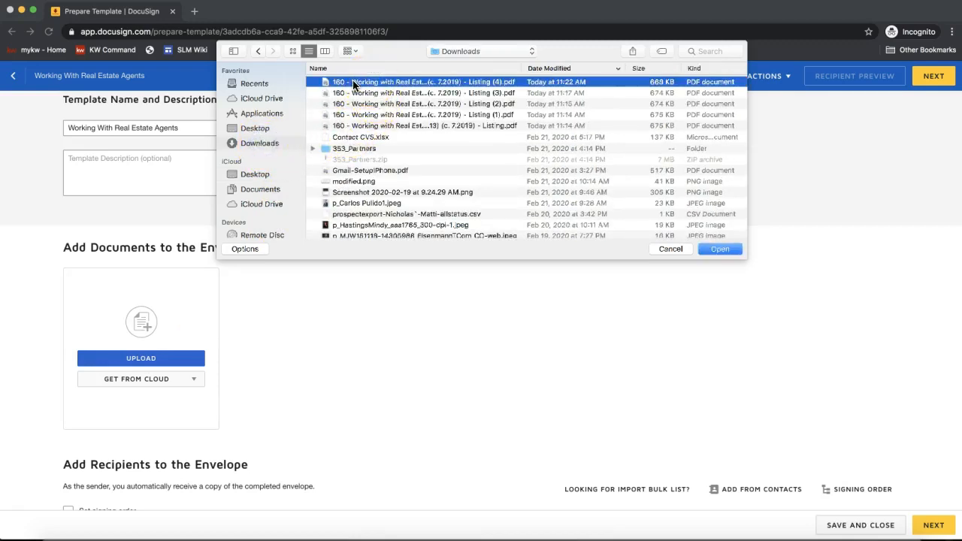
double_click(356, 83)
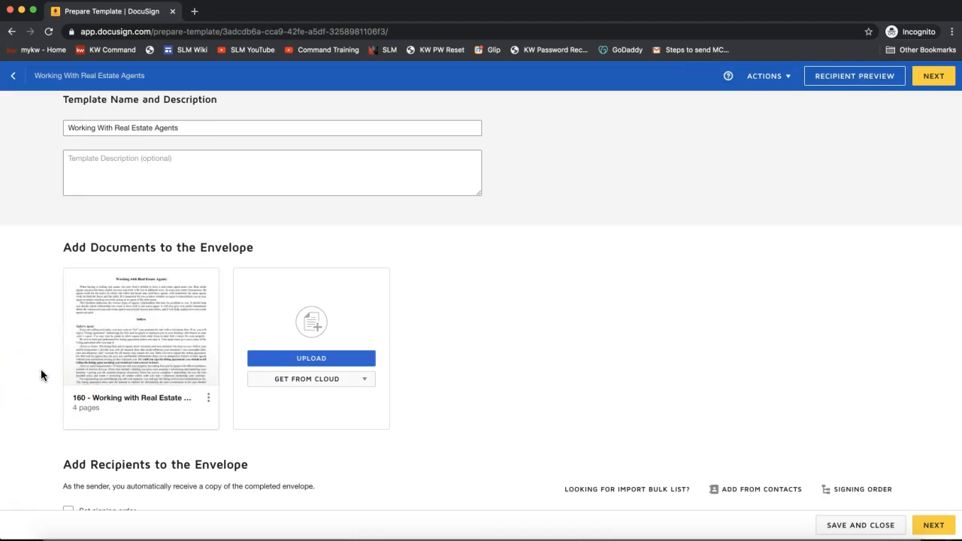
Set the first recipient's role to "Buyer One", leaving the name and email blank.
scroll(42, 376, down, 5)
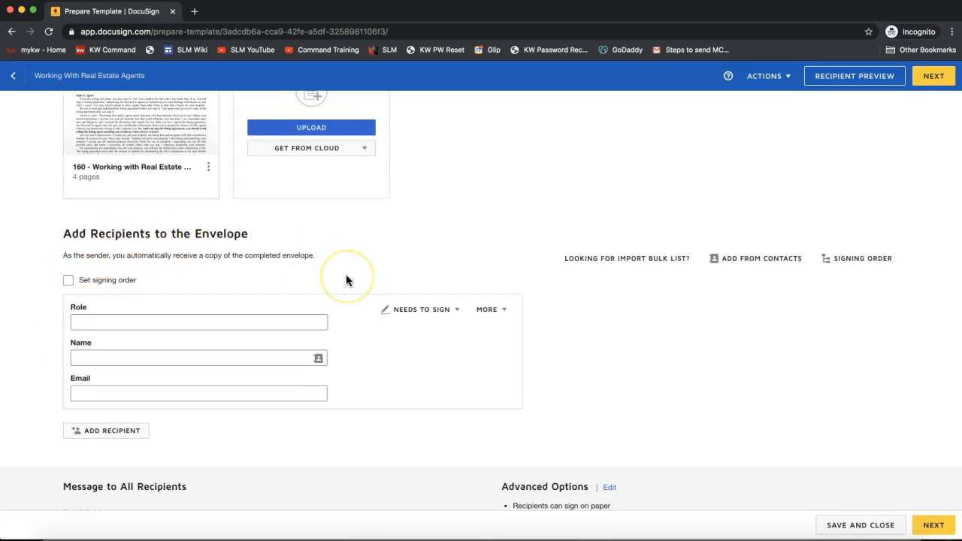
click(183, 322)
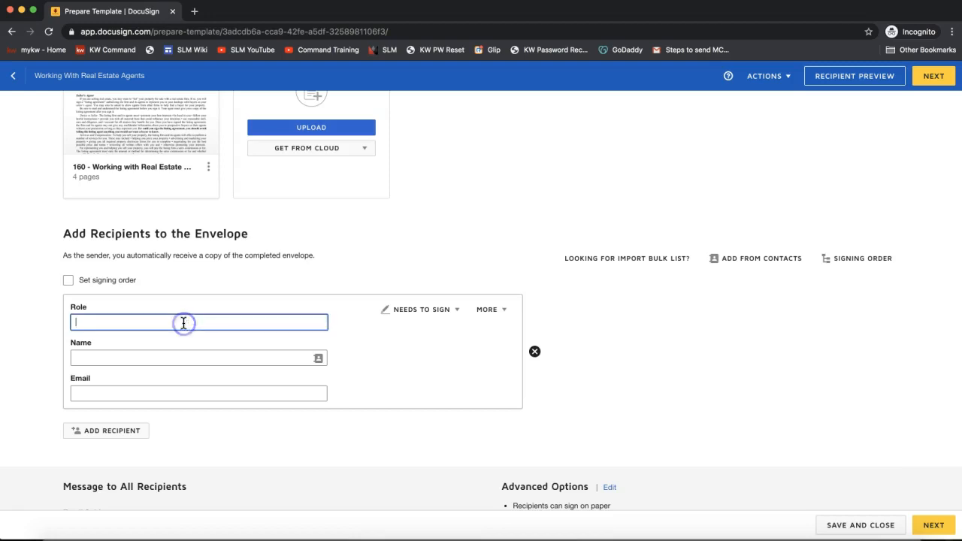
text(Buyer One)
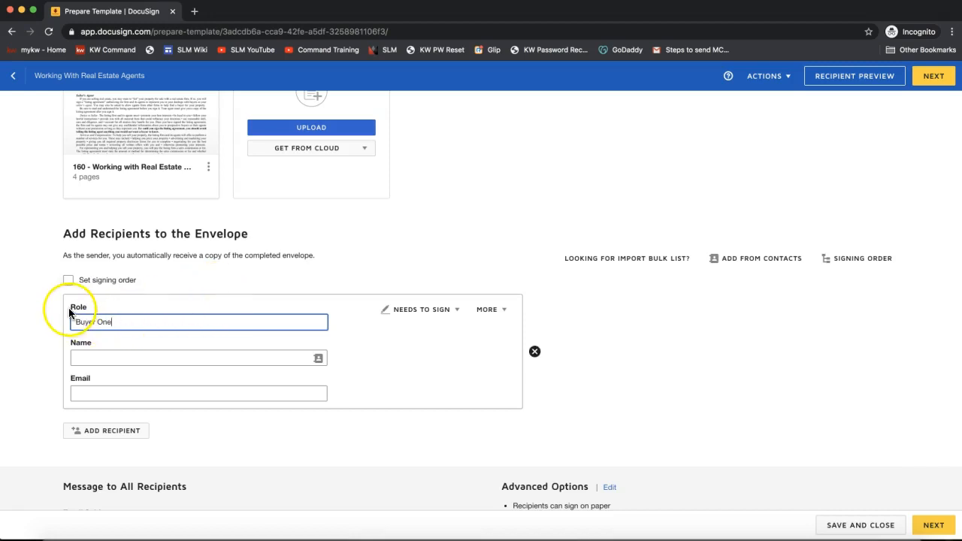
drag(73, 322, 166, 321)
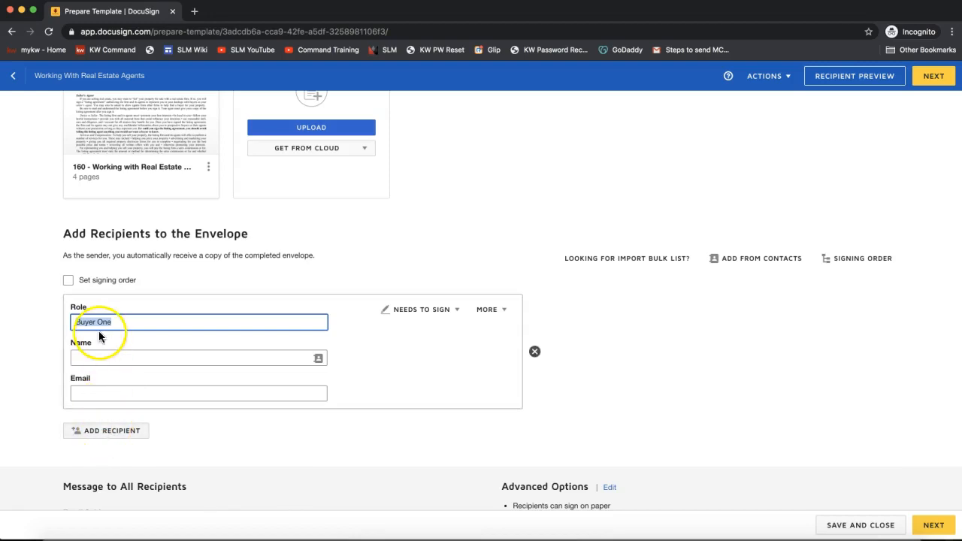
Add a second recipient with the role "Buyer Two", leaving the name and email blank.
click(104, 431)
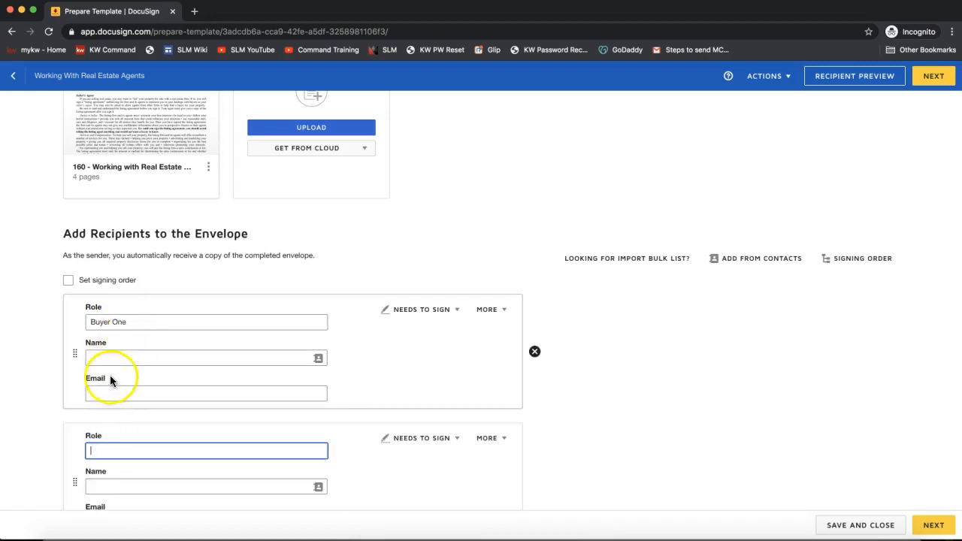
scroll(110, 375, down, 3)
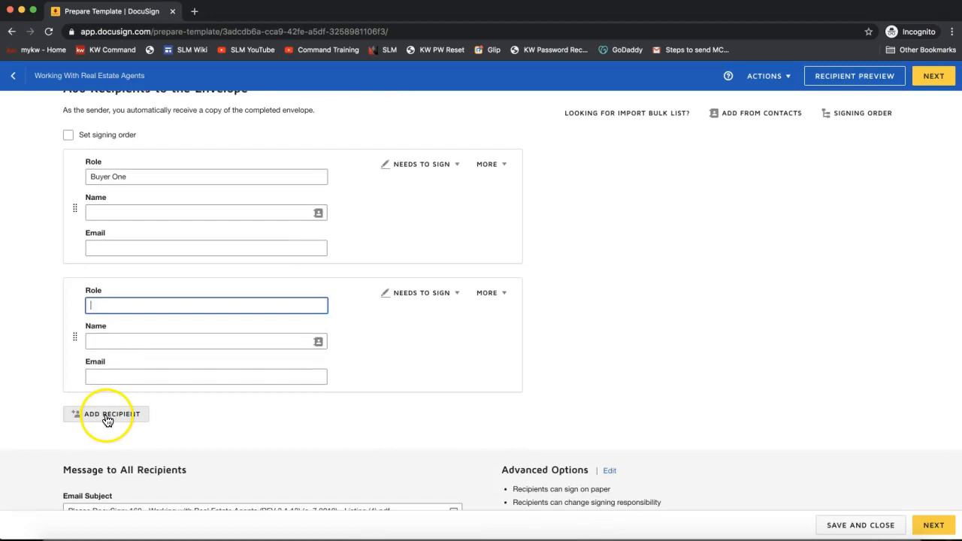
click(100, 305)
text(Buyer Two)
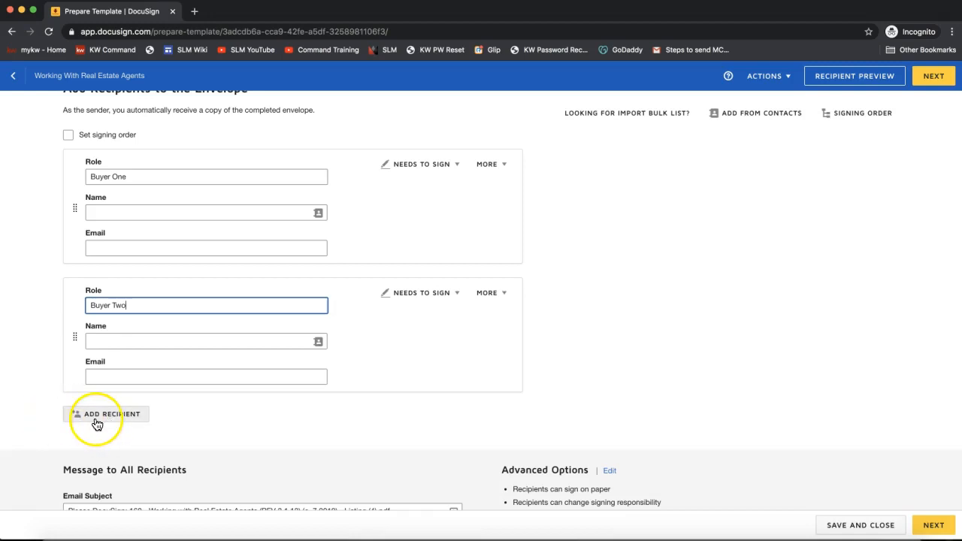
Keep the default email subject and an empty message, continue to adding fields, and go to page 3 of the document.
scroll(109, 423, down, 3)
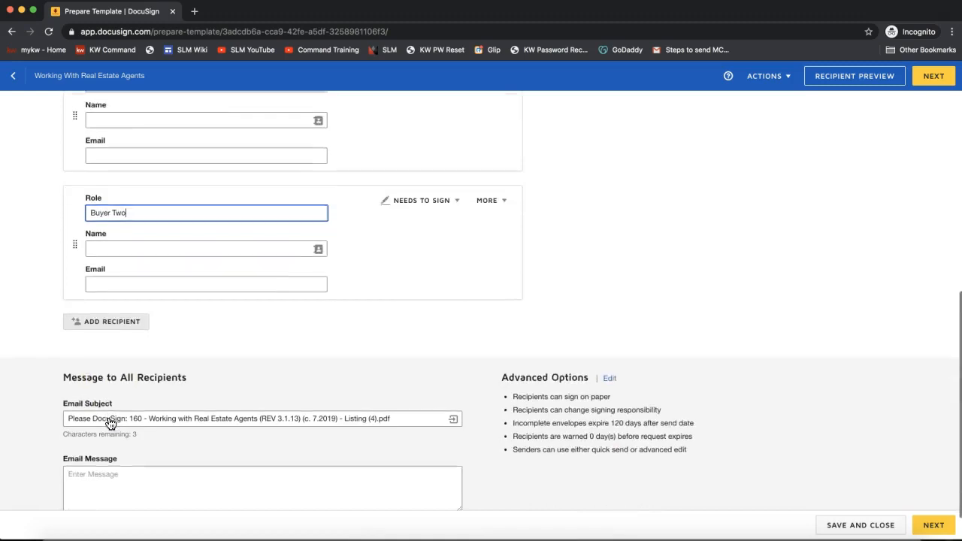
click(94, 441)
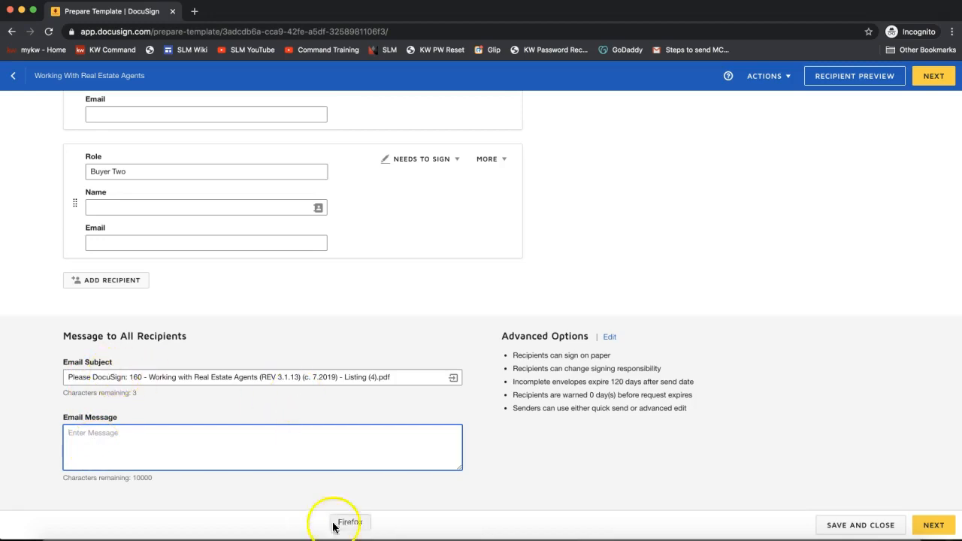
scroll(756, 326, up, 10)
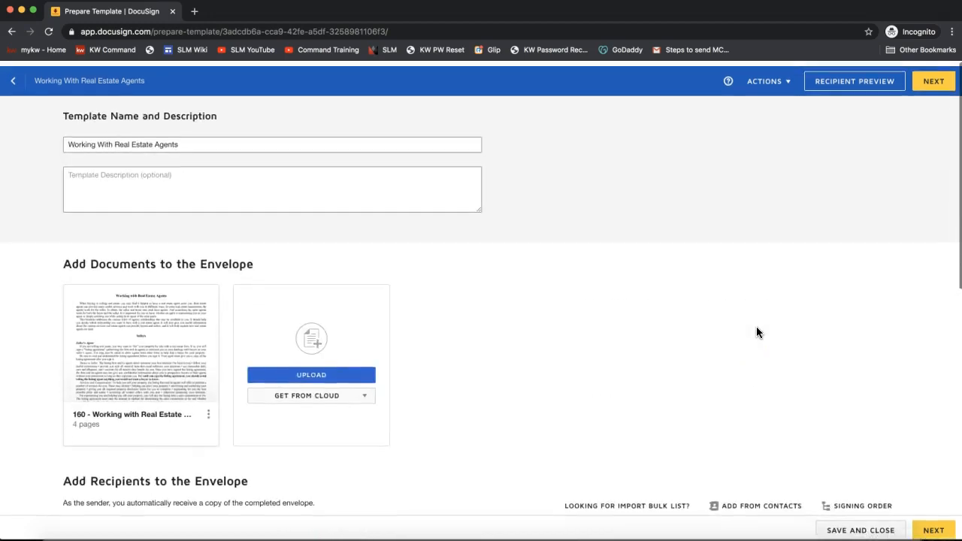
click(929, 77)
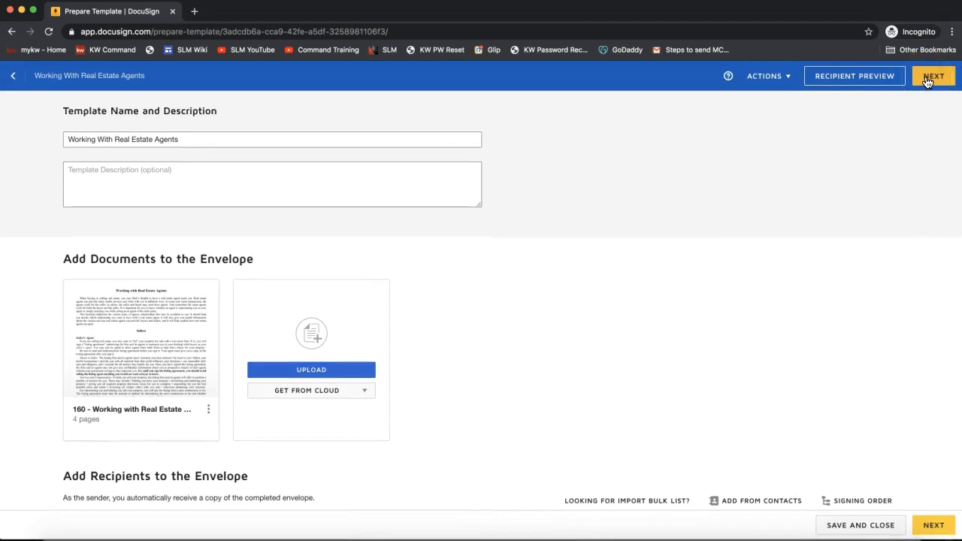
click(928, 81)
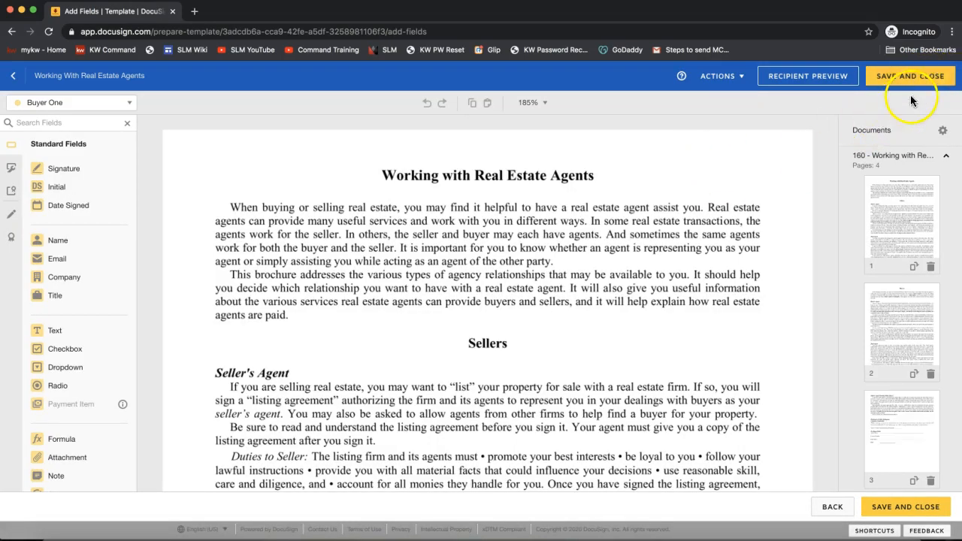
scroll(571, 265, down, 10)
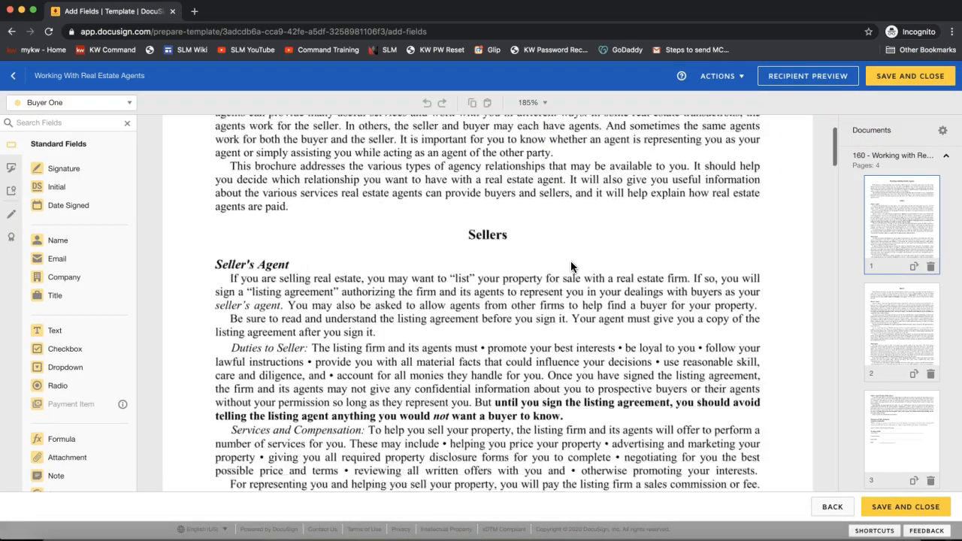
scroll(570, 266, down, 15)
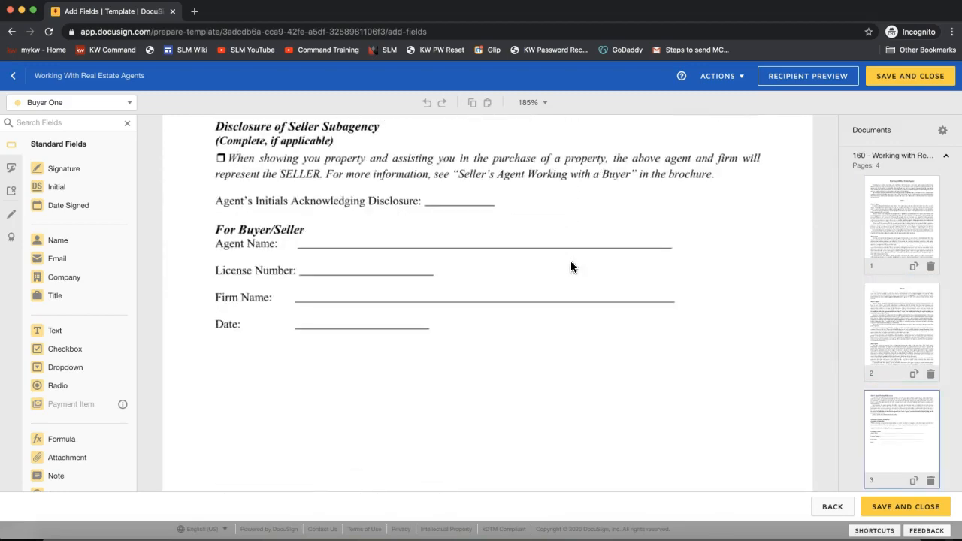
Return to the template's setup page and add a third recipient below Buyer Two.
scroll(570, 262, up, 1)
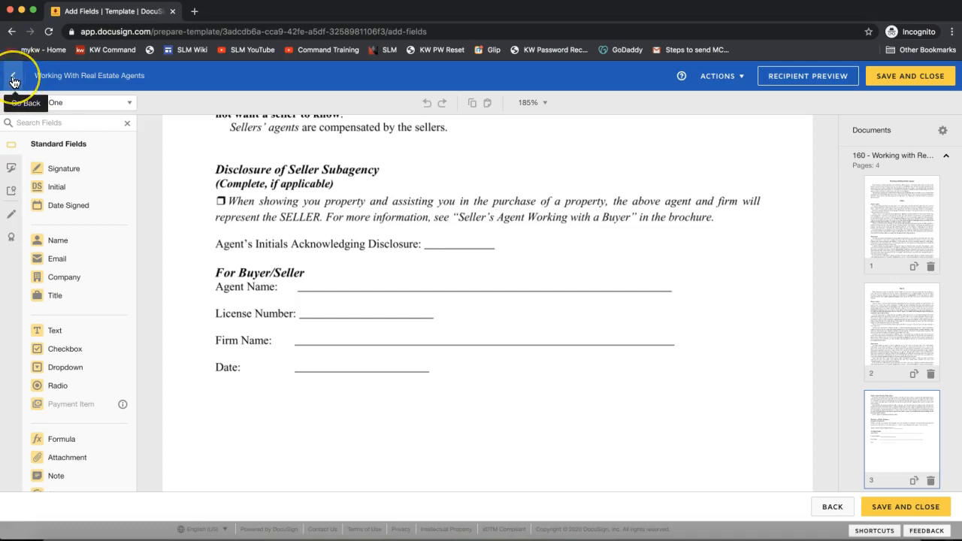
click(13, 79)
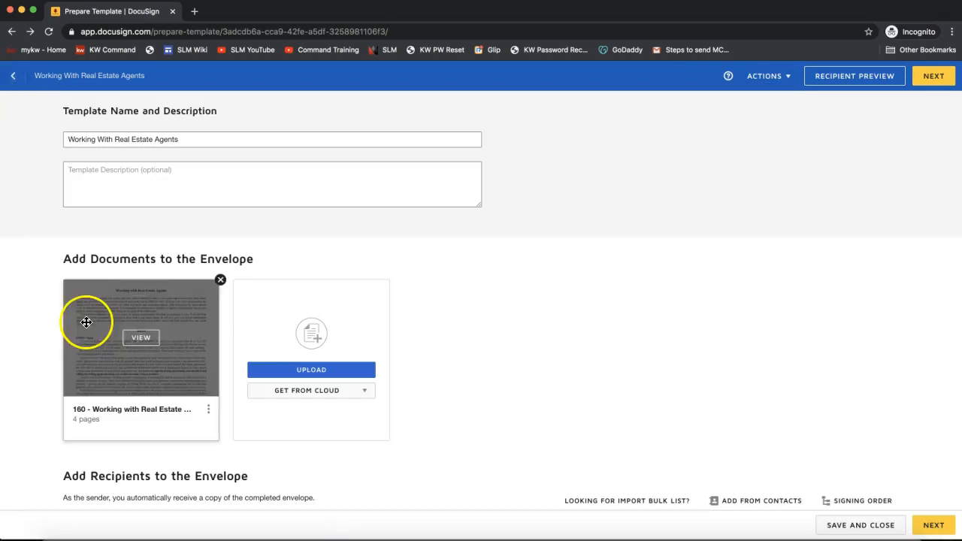
scroll(86, 322, down, 5)
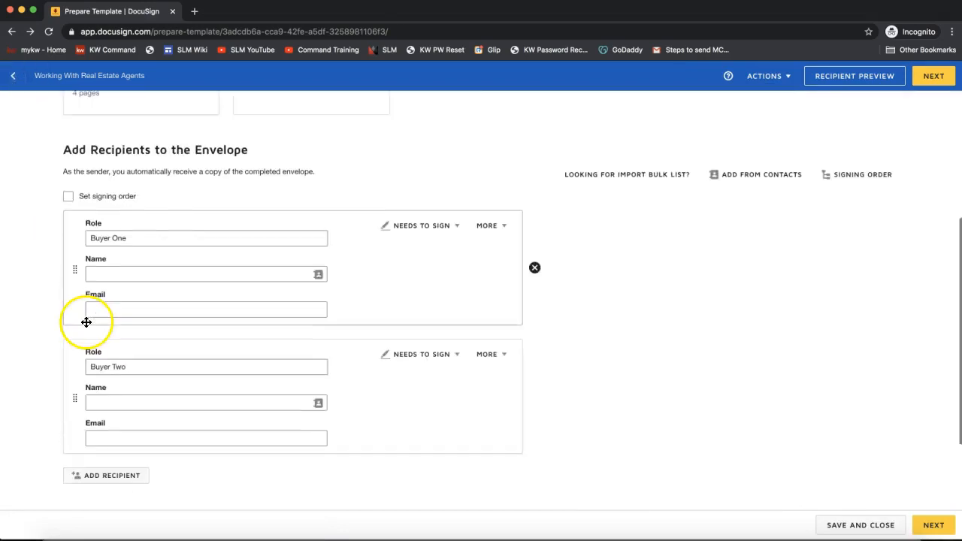
click(124, 476)
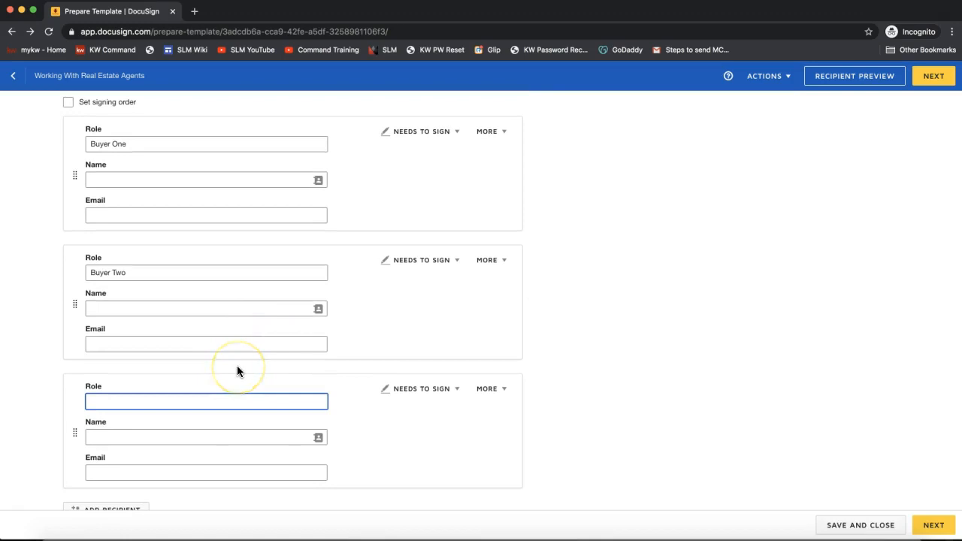
Set the third recipient's role to "Listing Agent".
text(L)
key(BackSpace)
text(Agen)
key(BackSpace)
key(BackSpace)
key(BackSpace)
key(BackSpace)
text(Liseting)
key(BackSpace)
key(BackSpace)
key(BackSpace)
key(BackSpace)
key(BackSpace)
text(tung 2)
key(BackSpace)
key(BackSpace)
key(BackSpace)
key(BackSpace)
key(BackSpace)
text(ing Agent)
Fill in the listing agent's name and email from the matching saved contact.
click(161, 440)
text(leah)
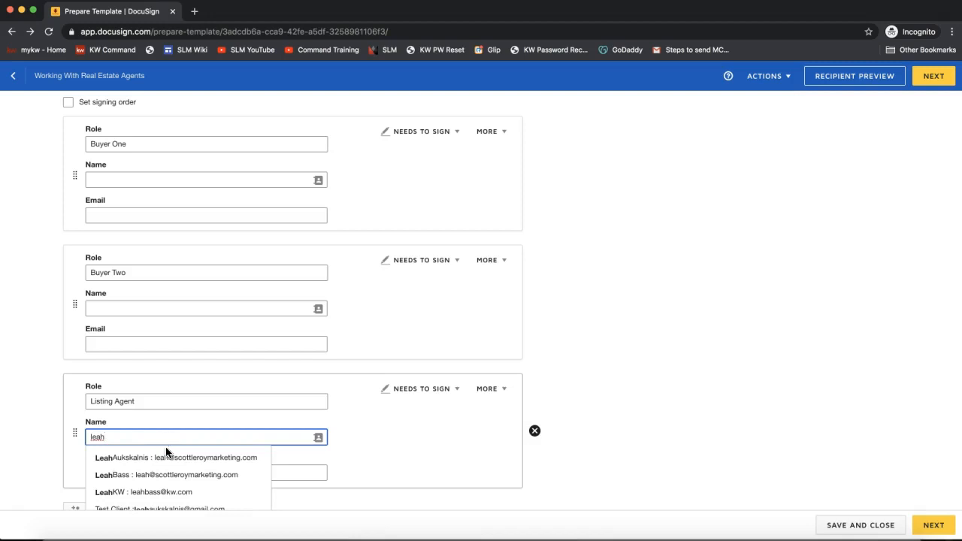
click(161, 457)
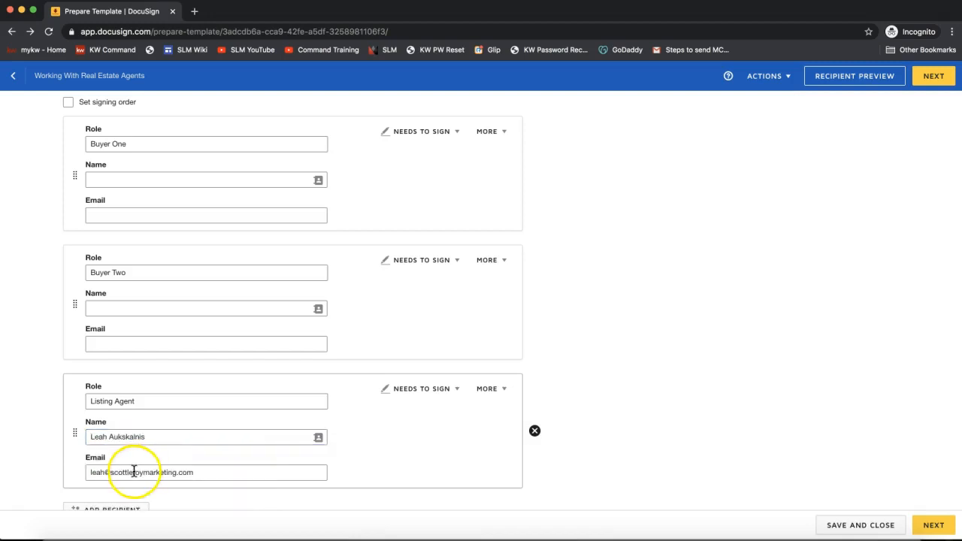
Continue to adding fields and place an Initial field for the listing agent on page 3's "Agent's Initials Acknowledging Disclosure" line.
click(930, 82)
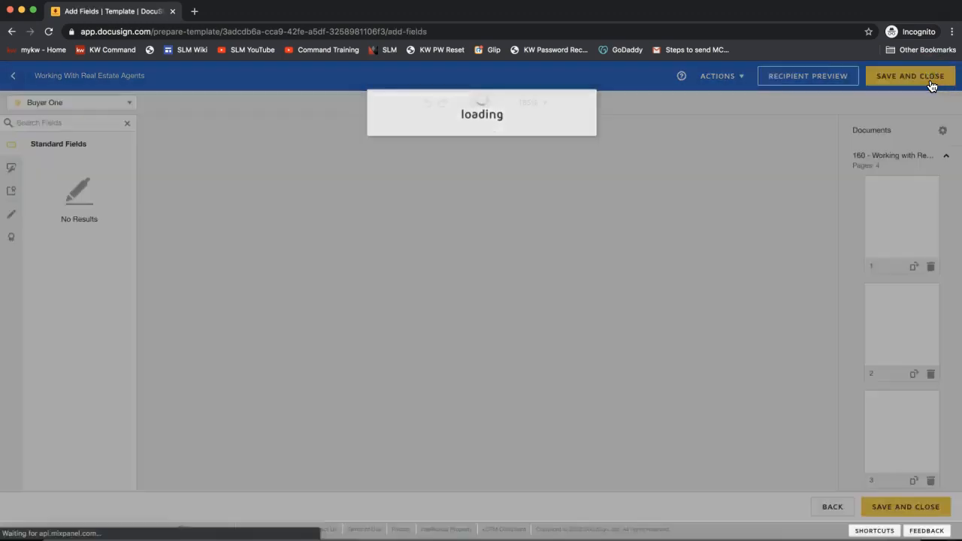
scroll(385, 251, down, 15)
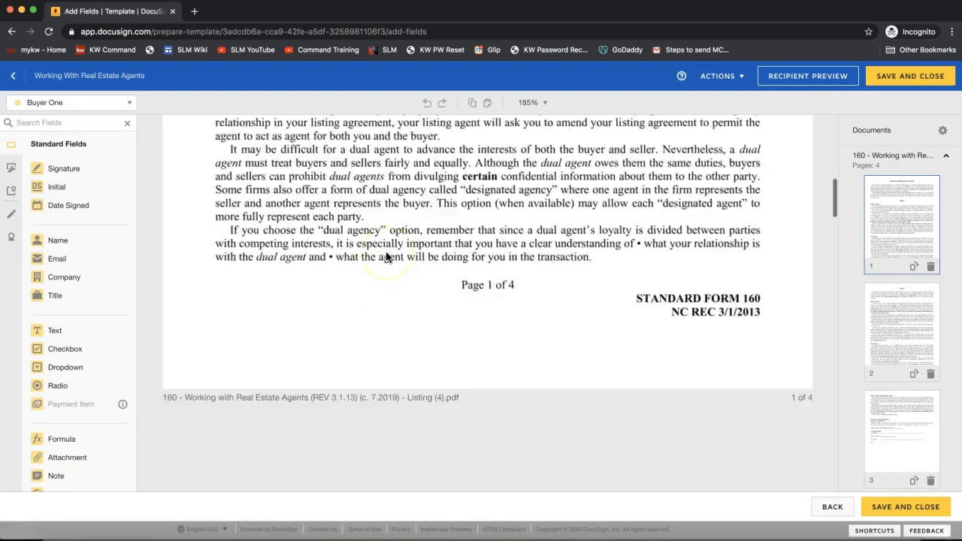
scroll(386, 252, down, 5)
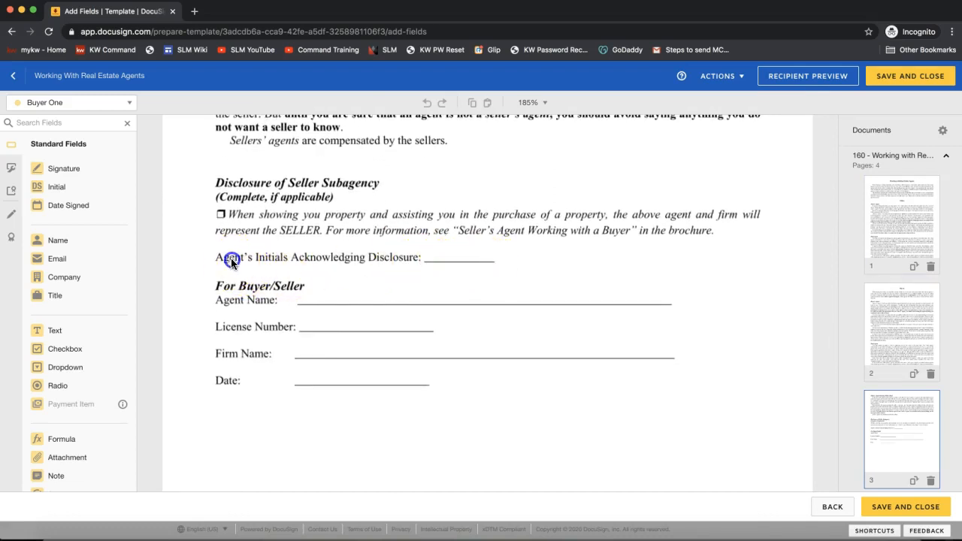
click(79, 106)
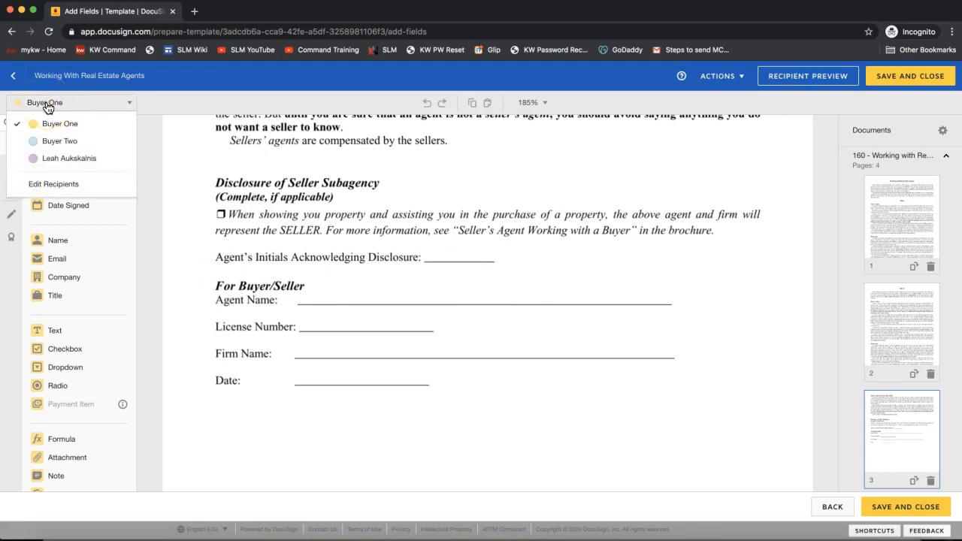
click(46, 158)
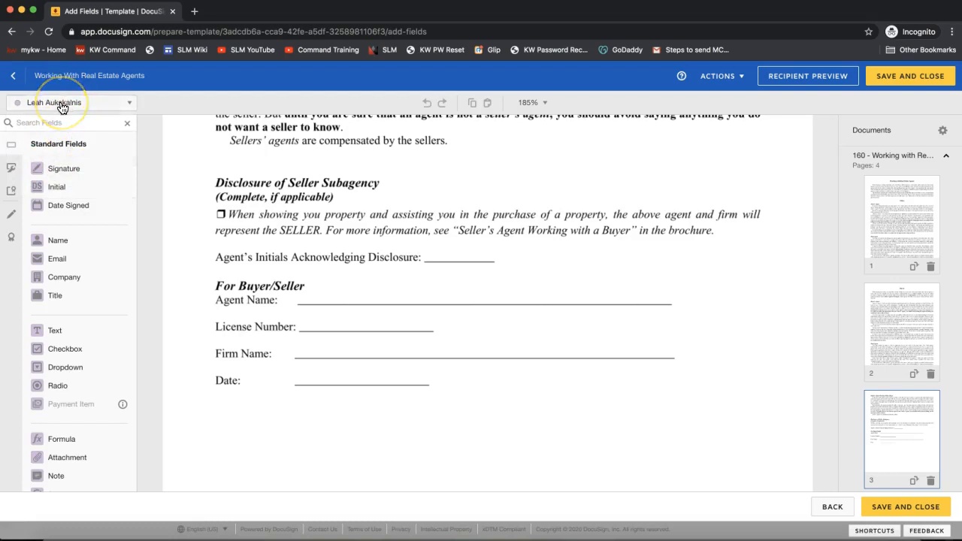
drag(56, 187, 427, 236)
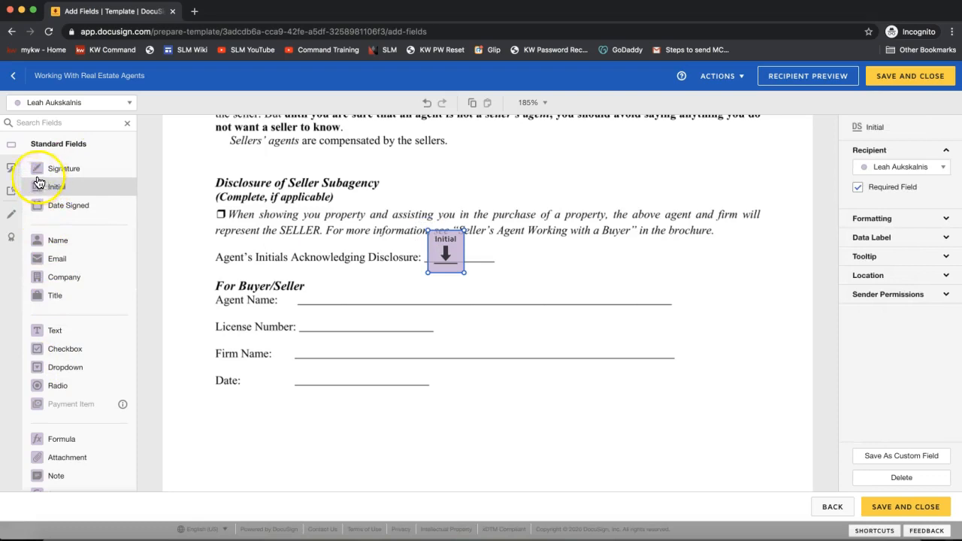
click(50, 103)
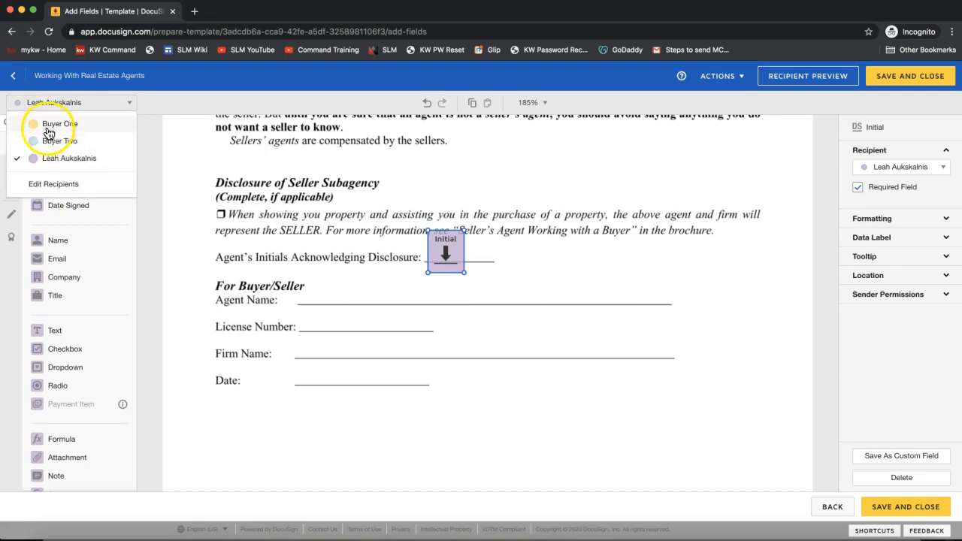
click(45, 124)
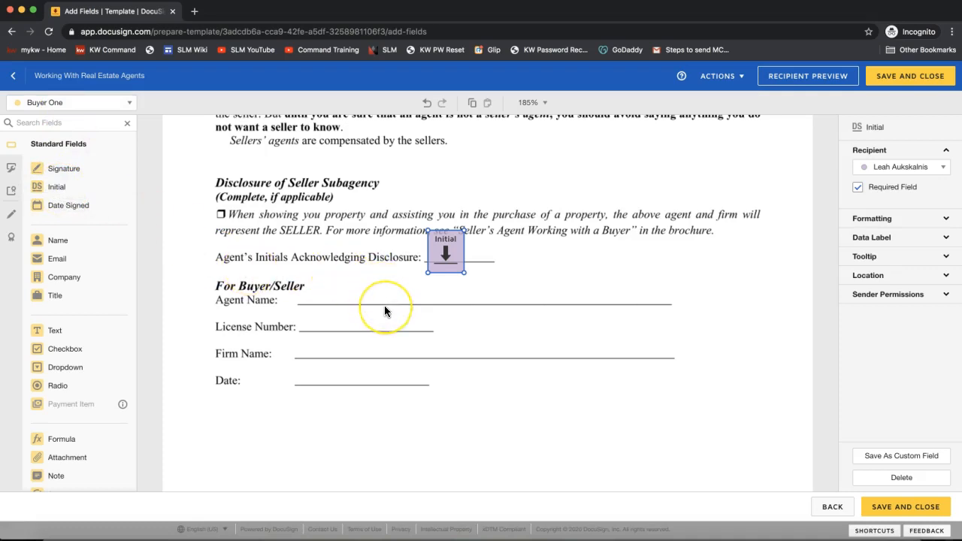
click(248, 331)
scroll(271, 291, down, 1)
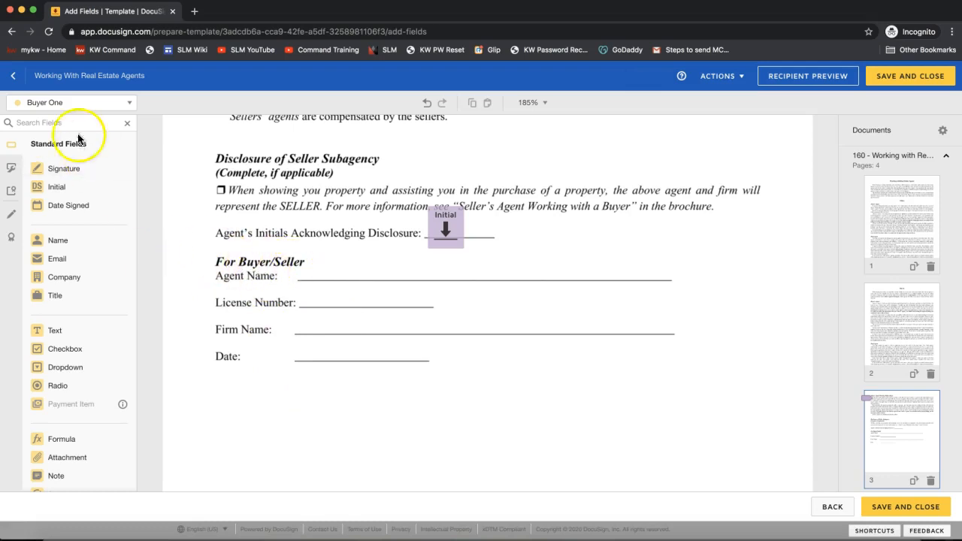
click(75, 103)
click(69, 158)
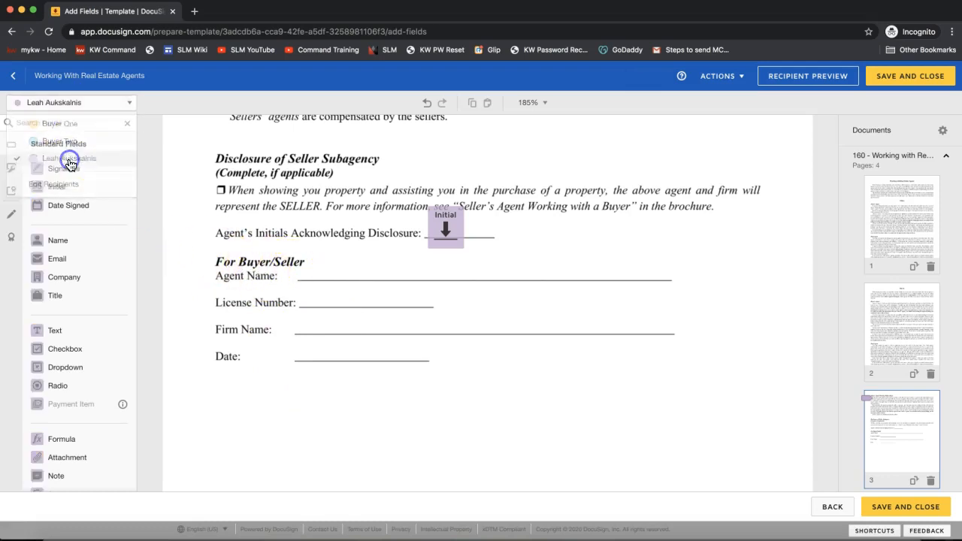
click(48, 105)
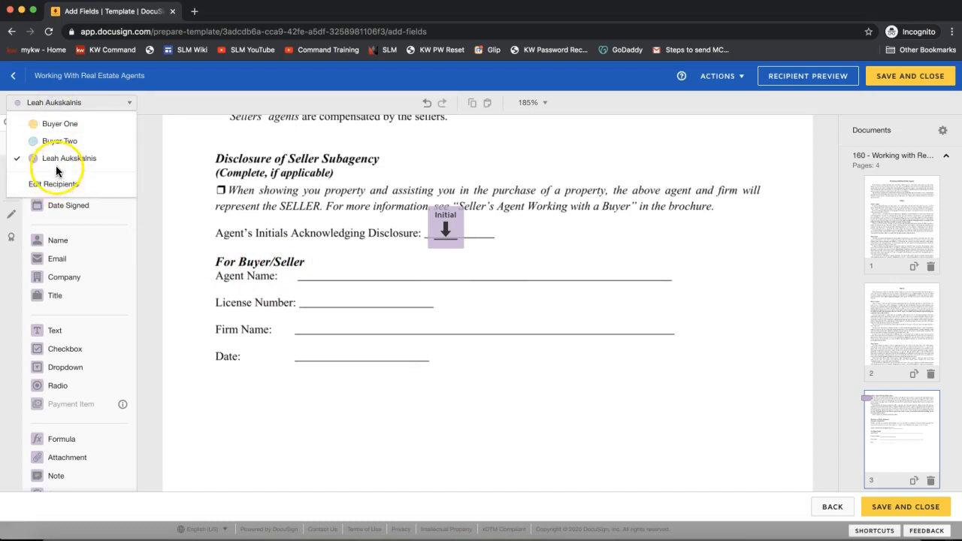
click(153, 103)
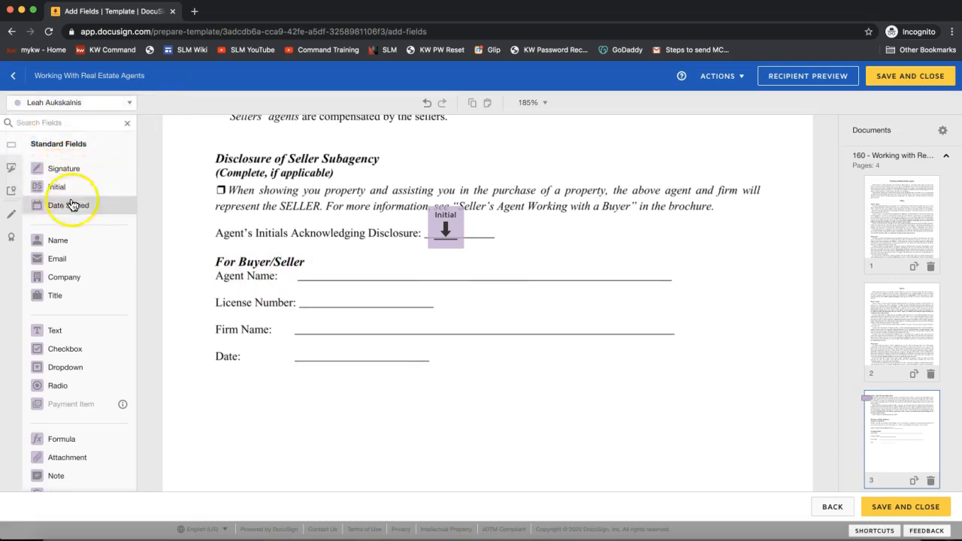
Place the listing agent's Name field on the Agent Name line and Text fields on the License Number and Firm Name lines.
click(64, 328)
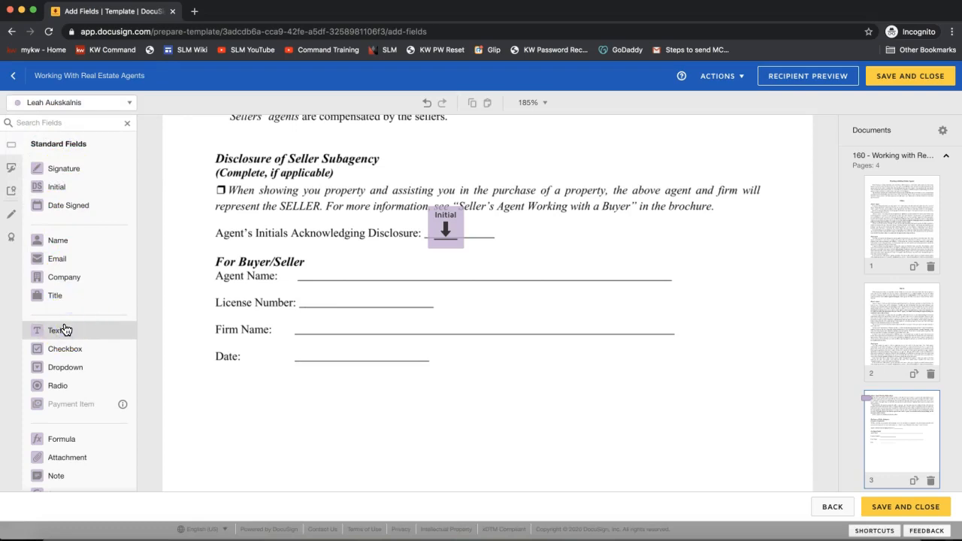
drag(61, 241, 297, 270)
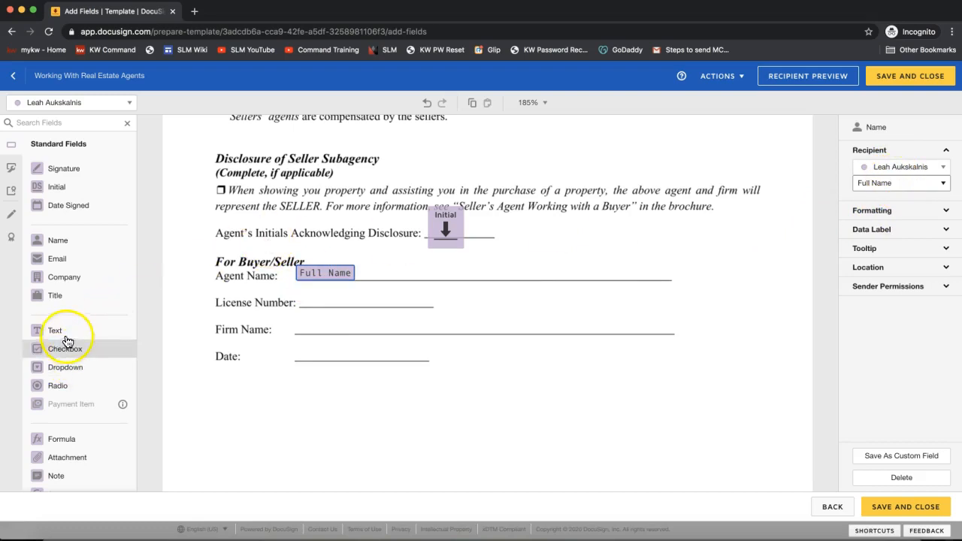
drag(63, 332, 301, 294)
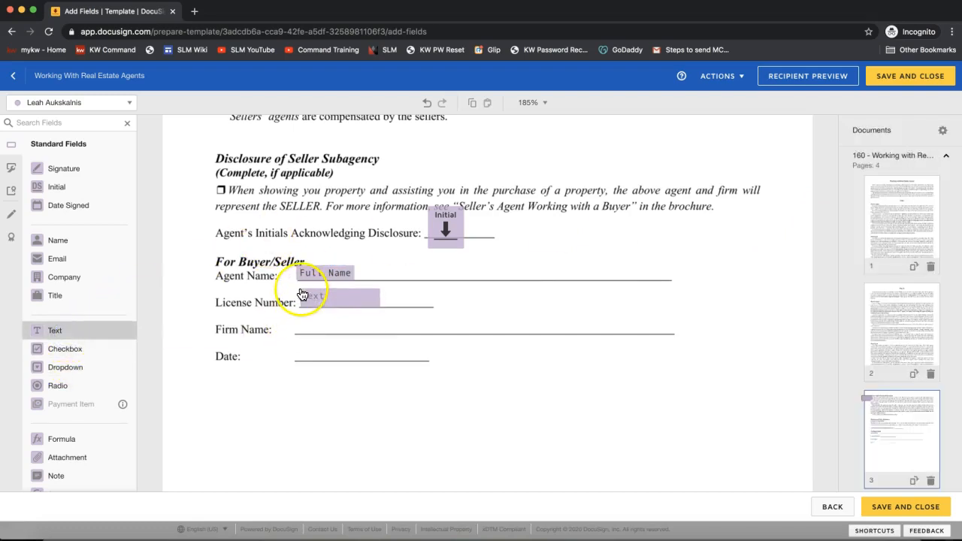
click(302, 292)
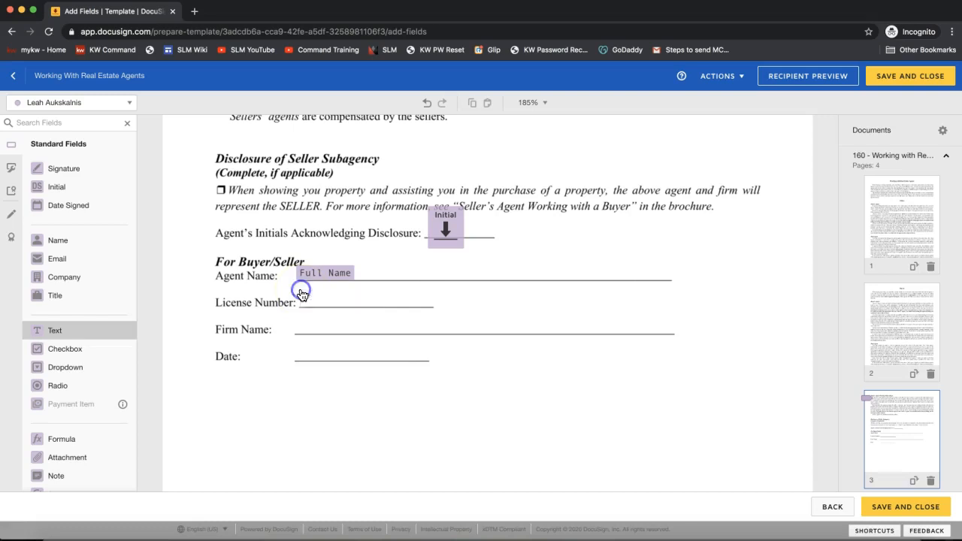
click(74, 335)
drag(74, 338, 296, 322)
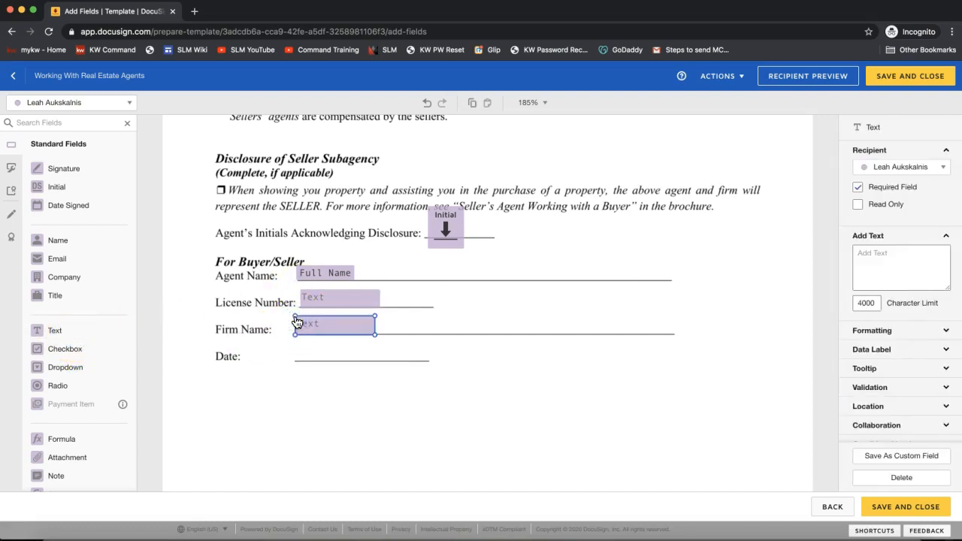
Place a Date Signed field for the listing agent on the Date line under For Buyer/Seller.
click(83, 209)
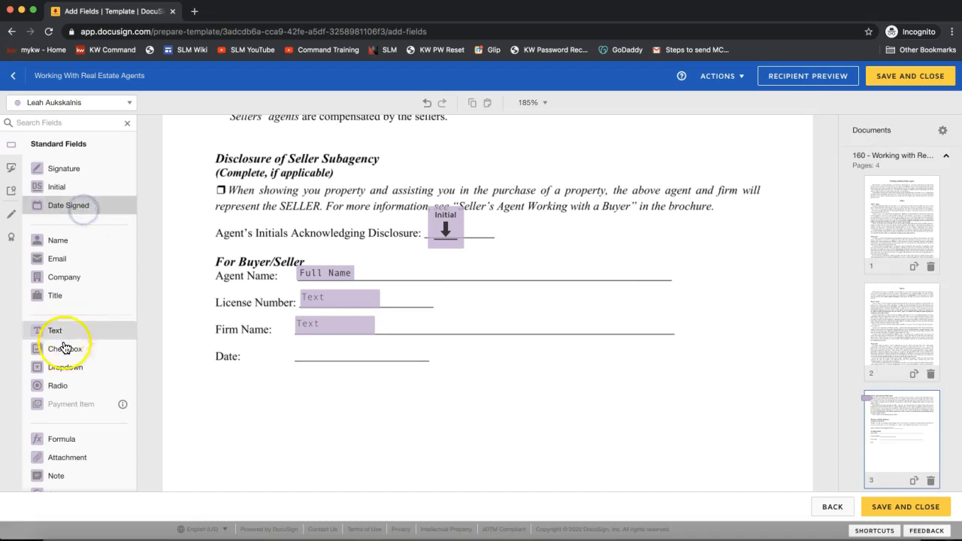
scroll(65, 345, down, 1)
click(222, 387)
drag(221, 387, 295, 351)
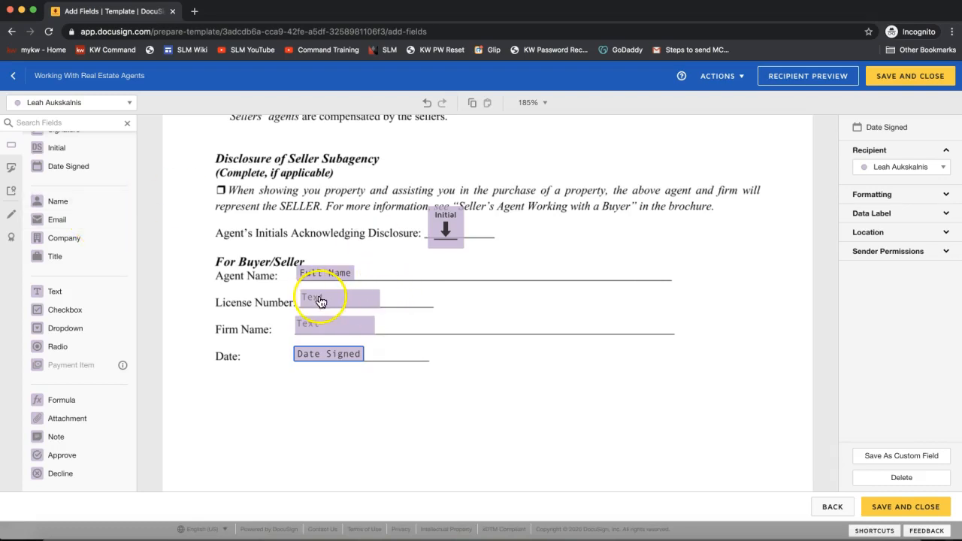
Prefill the License Number field with the agent's license number and the Firm Name field with "Keller Williams Realty - Ballantyne Area".
scroll(451, 263, up, 2)
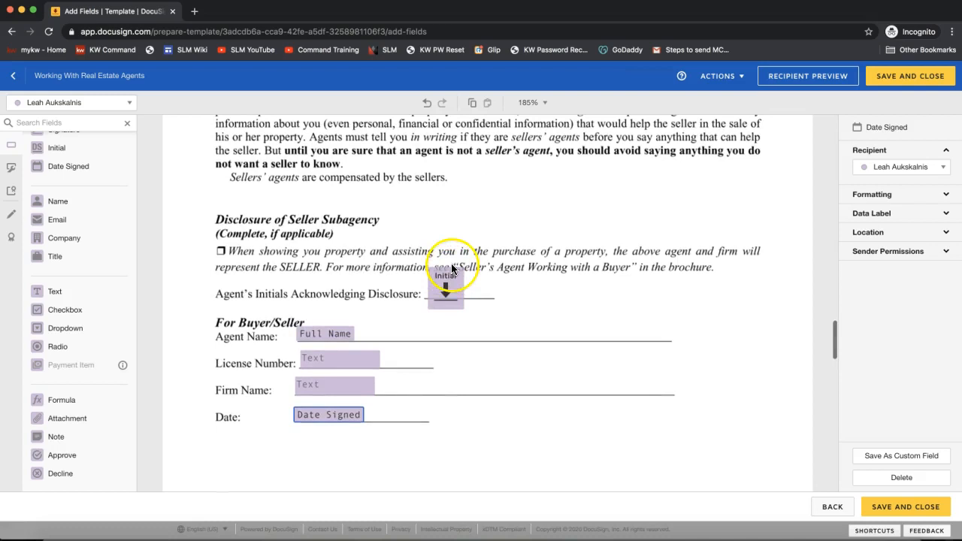
click(324, 365)
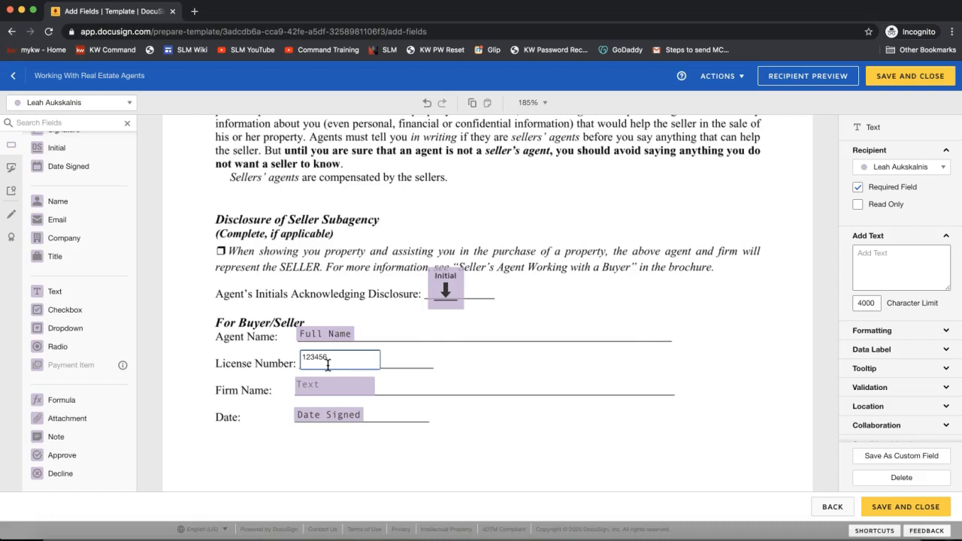
click(316, 389)
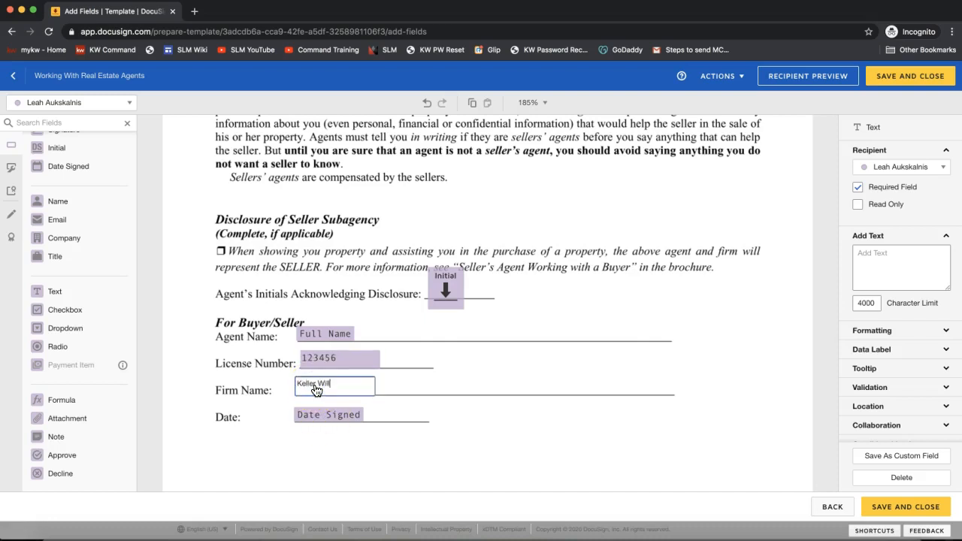
click(368, 389)
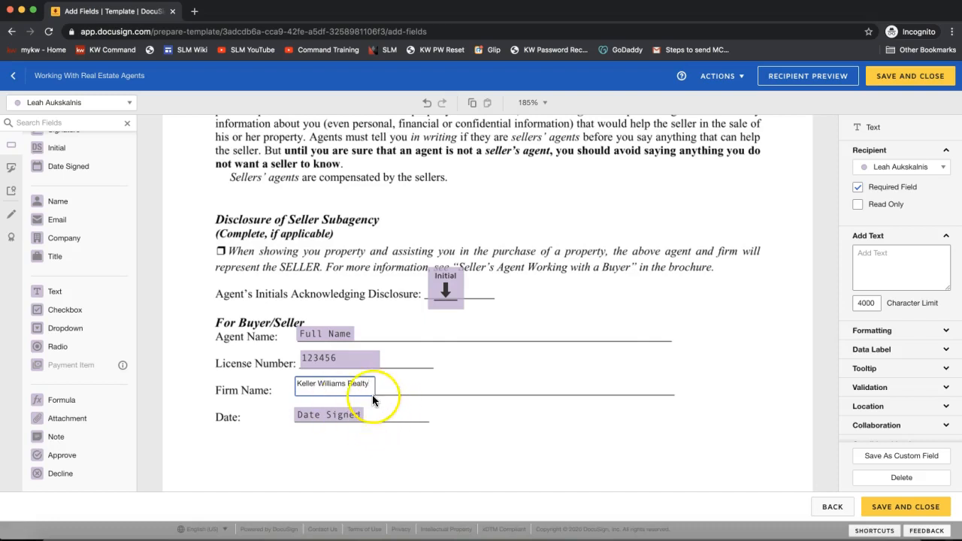
text(- Ballantyne Area)
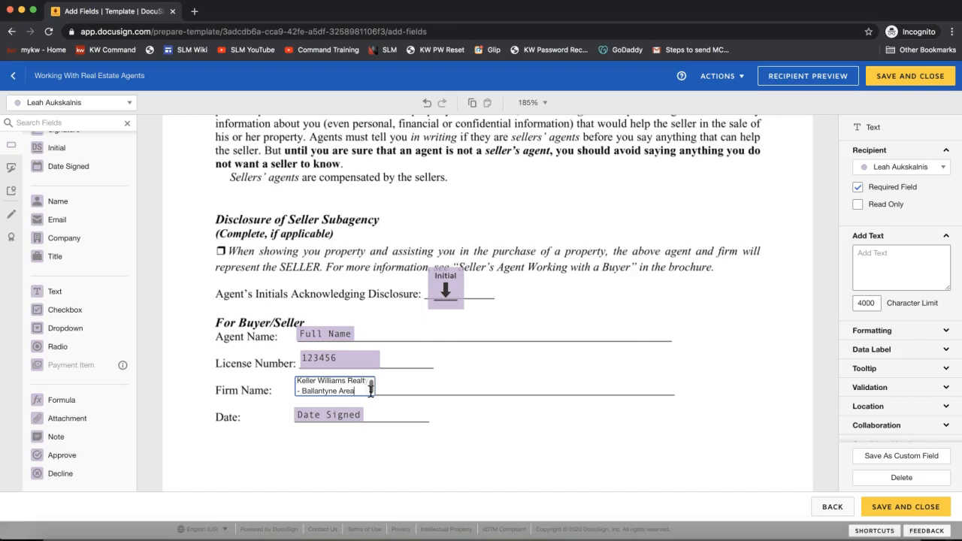
click(479, 386)
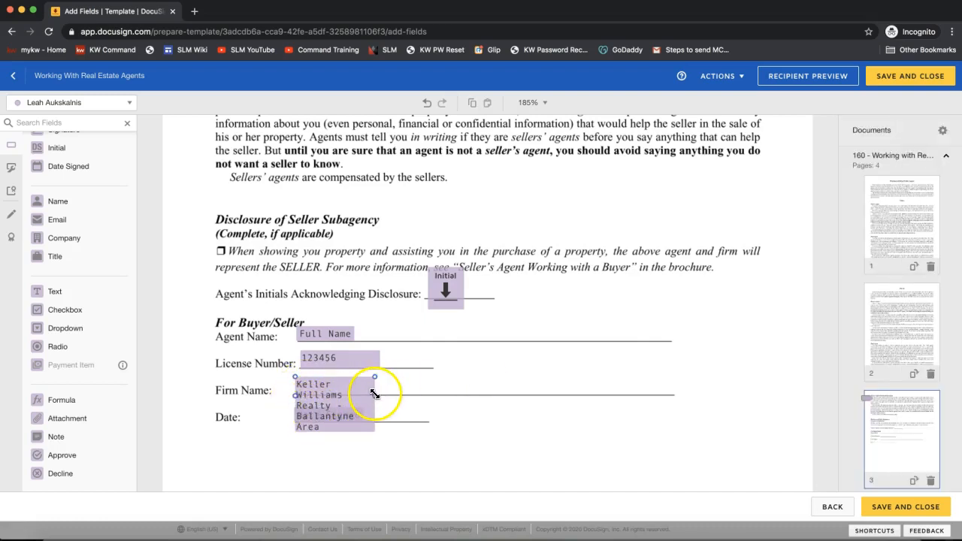
Widen the firm name text field so its text fits on one line, and align it on the Firm Name line.
drag(376, 375, 376, 375)
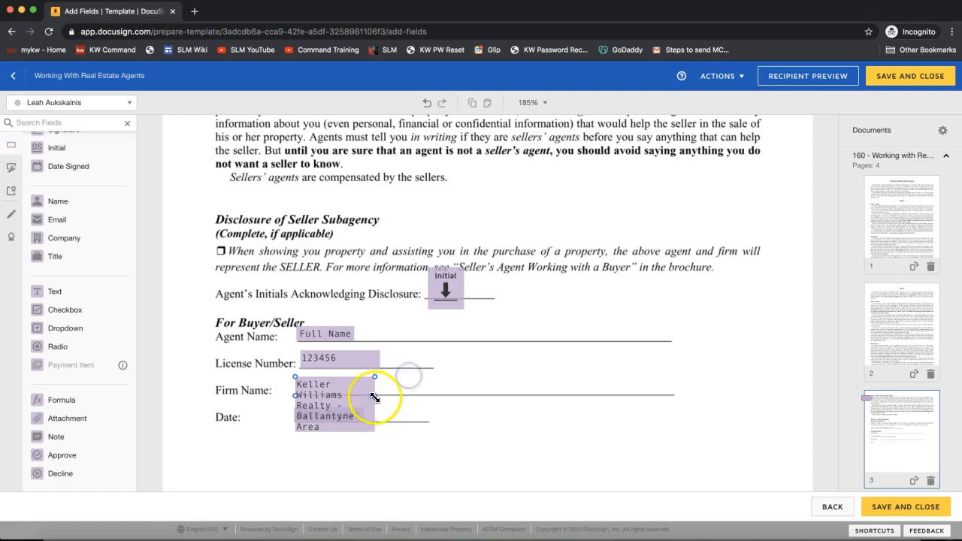
drag(345, 386, 437, 365)
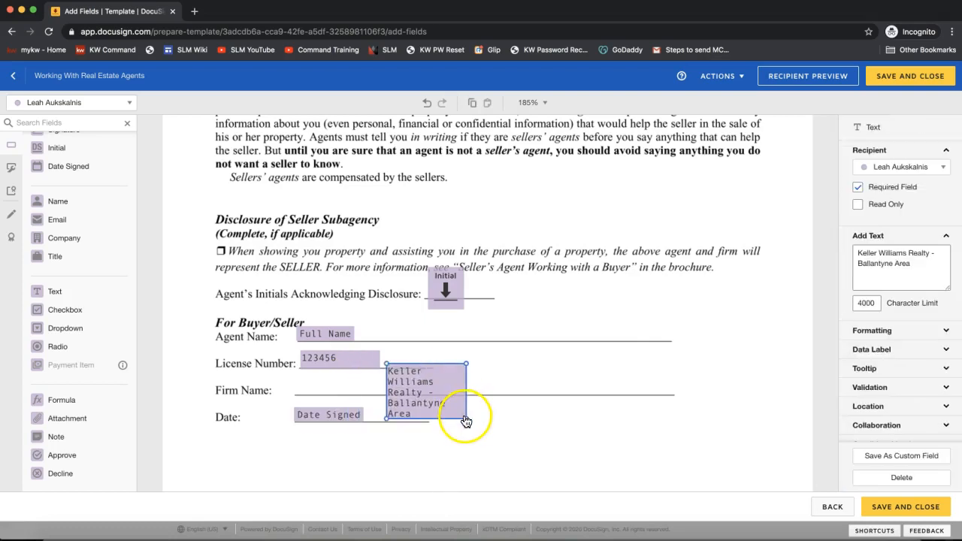
drag(465, 418, 643, 386)
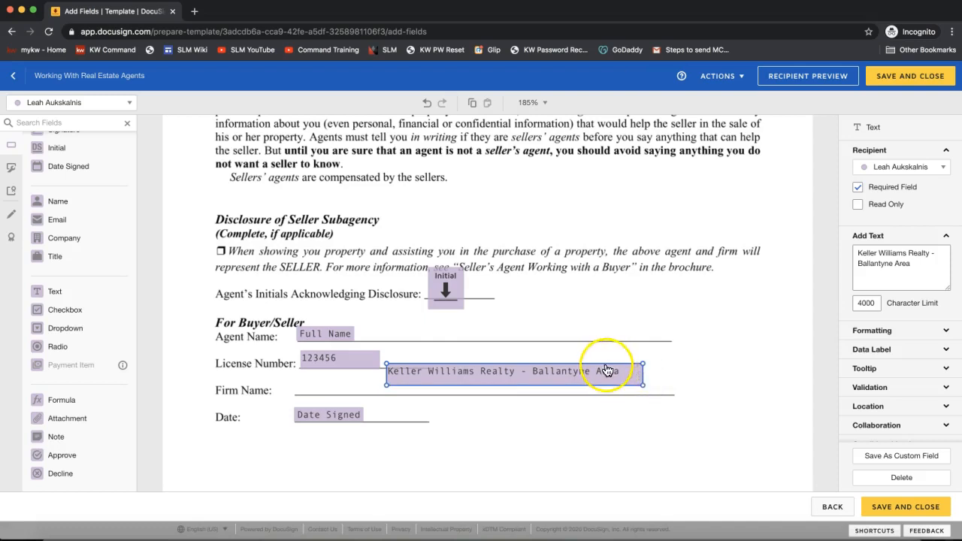
drag(606, 364, 514, 374)
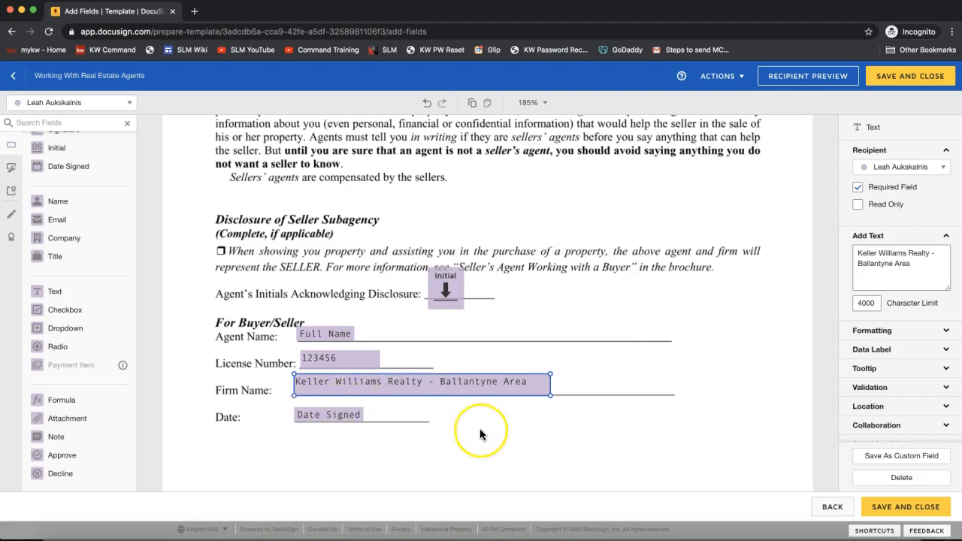
Place Buyer One's Name field on page 4's first Buyer or Seller Name line and a Signature field on the signature line below it.
scroll(480, 434, down, 10)
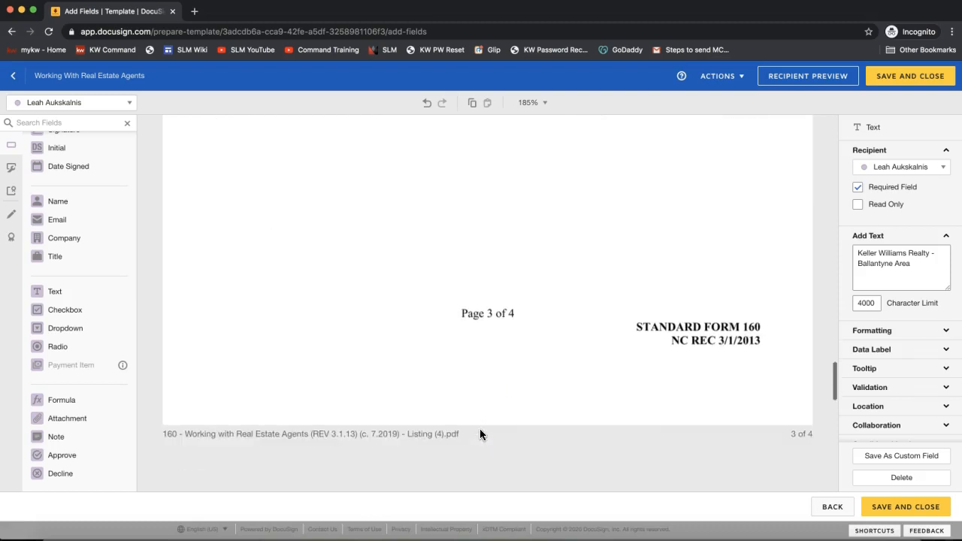
scroll(480, 435, down, 3)
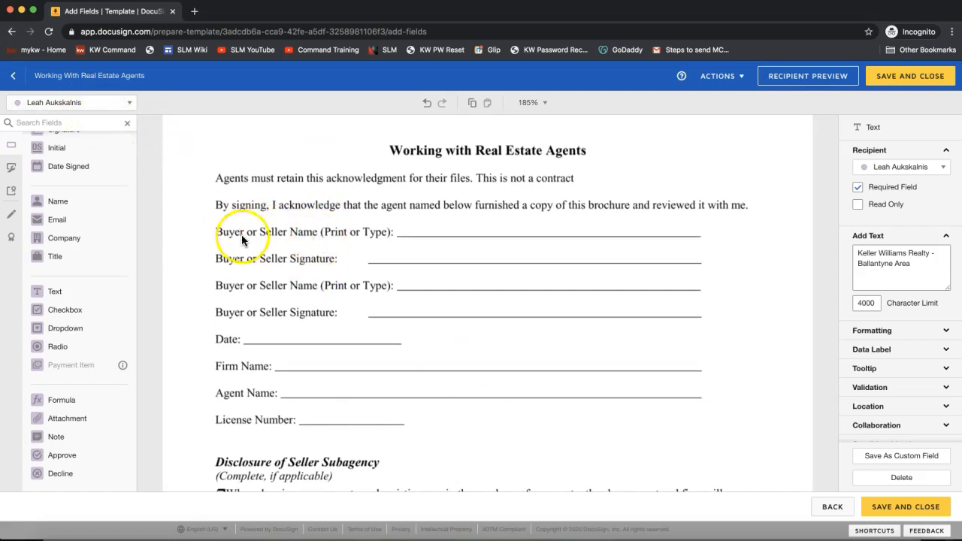
click(76, 109)
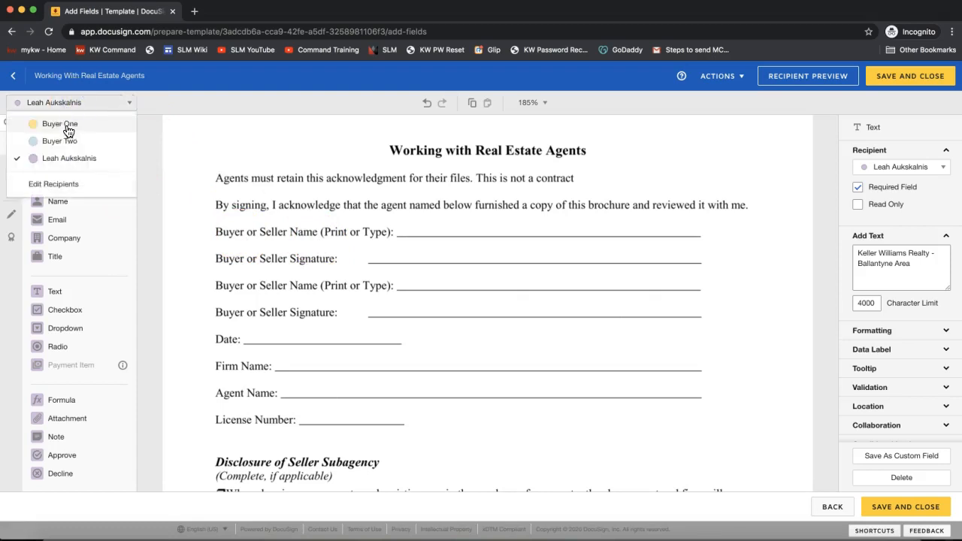
click(66, 125)
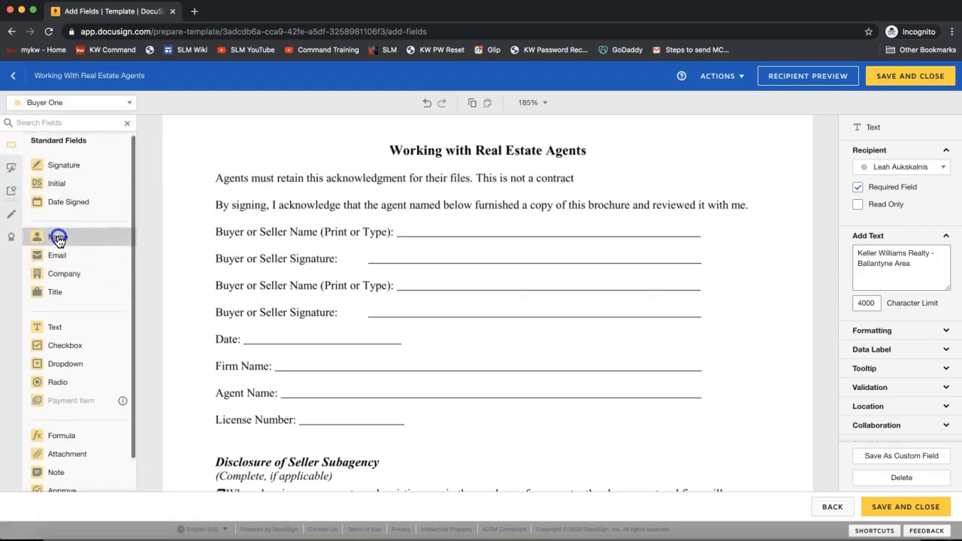
click(58, 239)
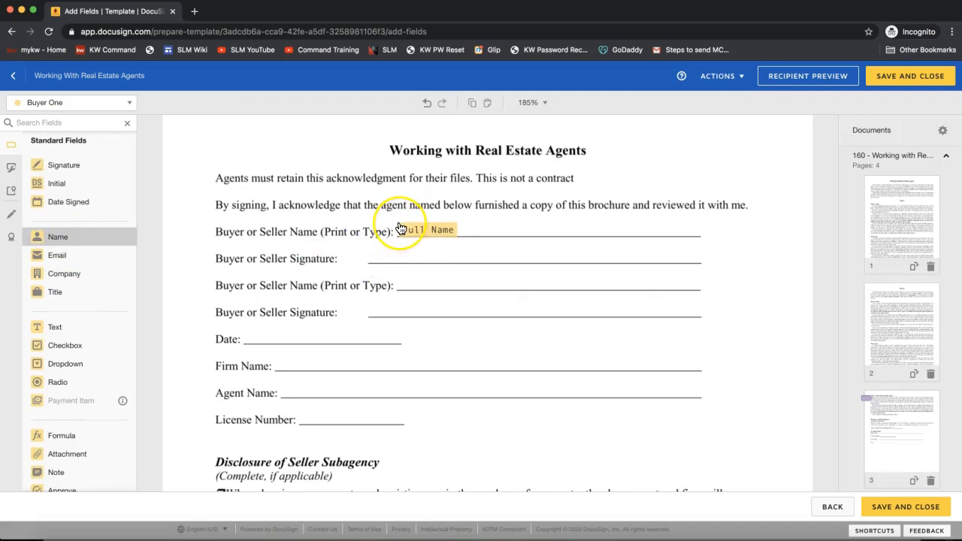
click(399, 227)
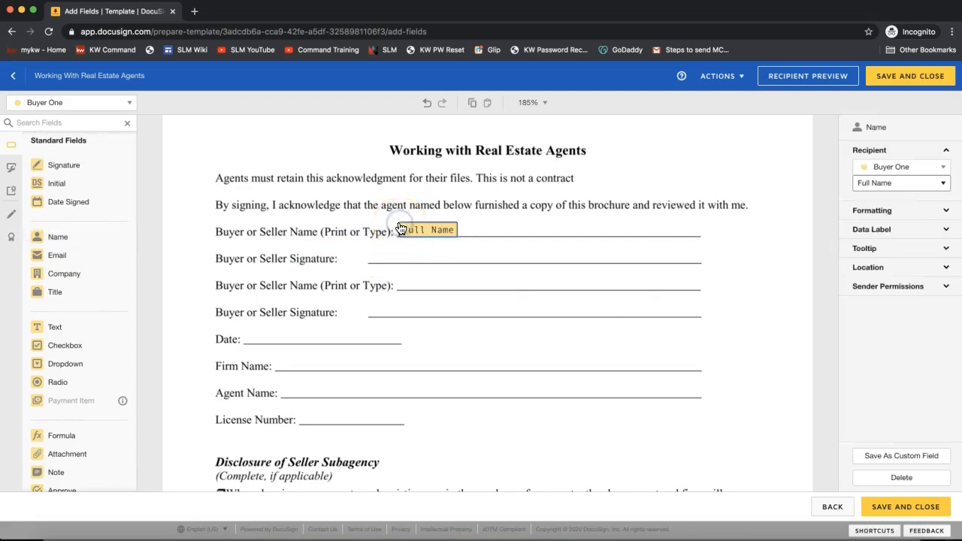
click(90, 166)
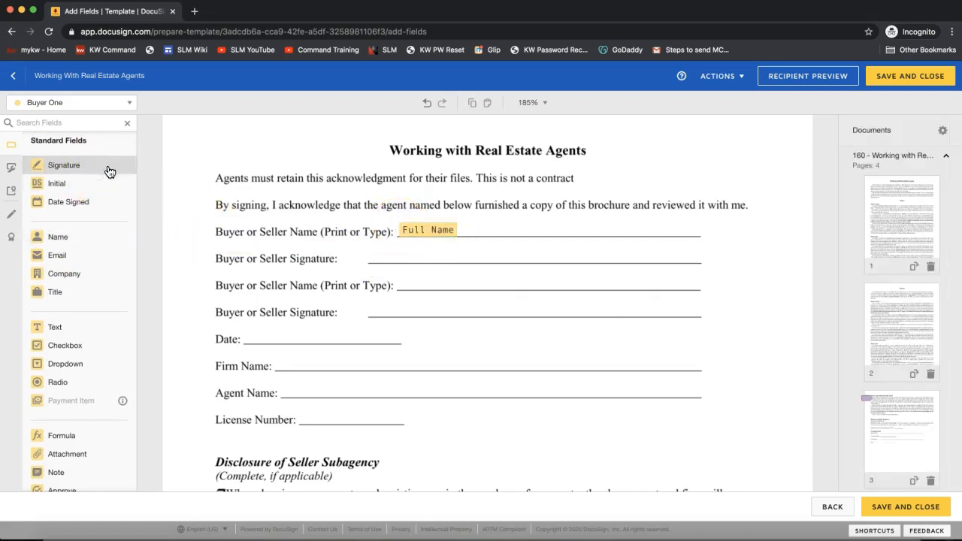
click(360, 241)
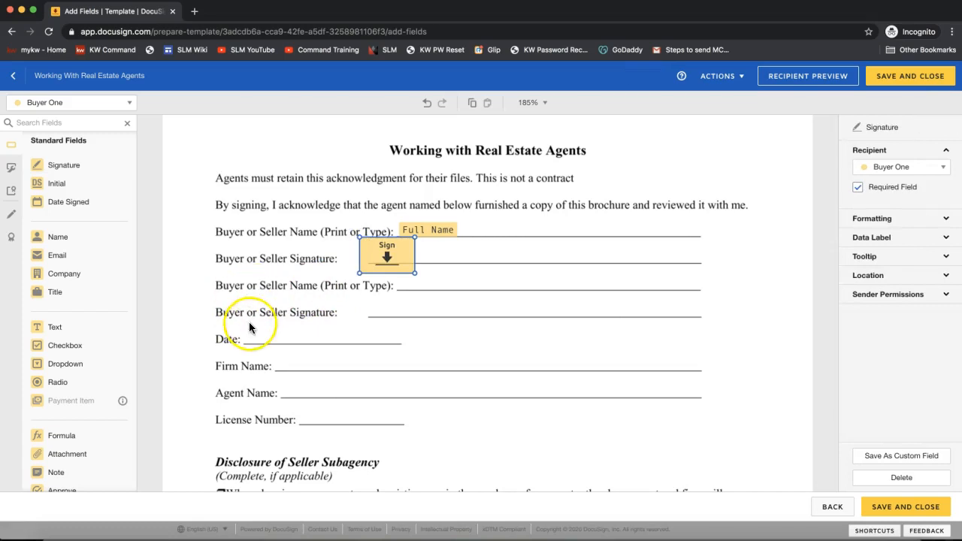
Place Buyer Two's Name field on the second Buyer or Seller Name line and a Signature field on the second signature line.
click(54, 104)
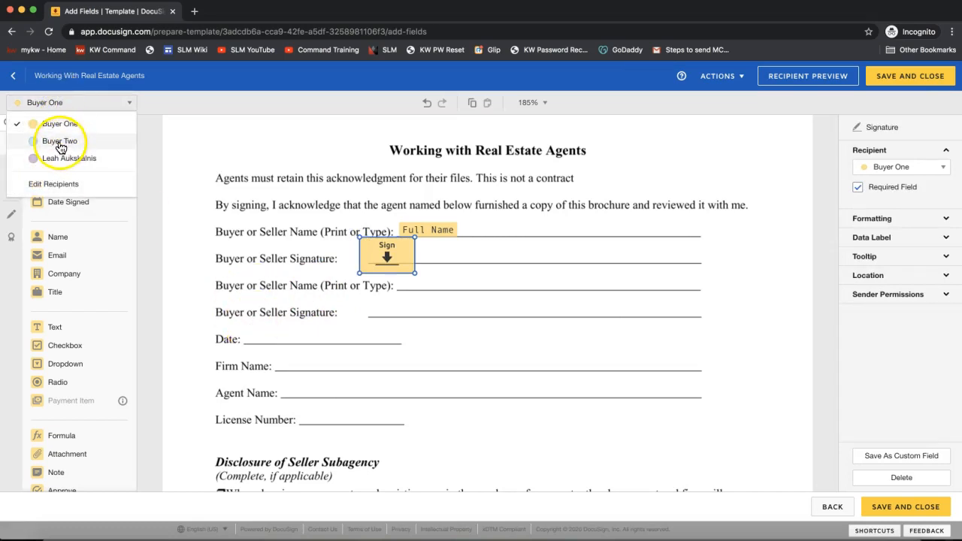
click(60, 142)
drag(60, 236, 404, 281)
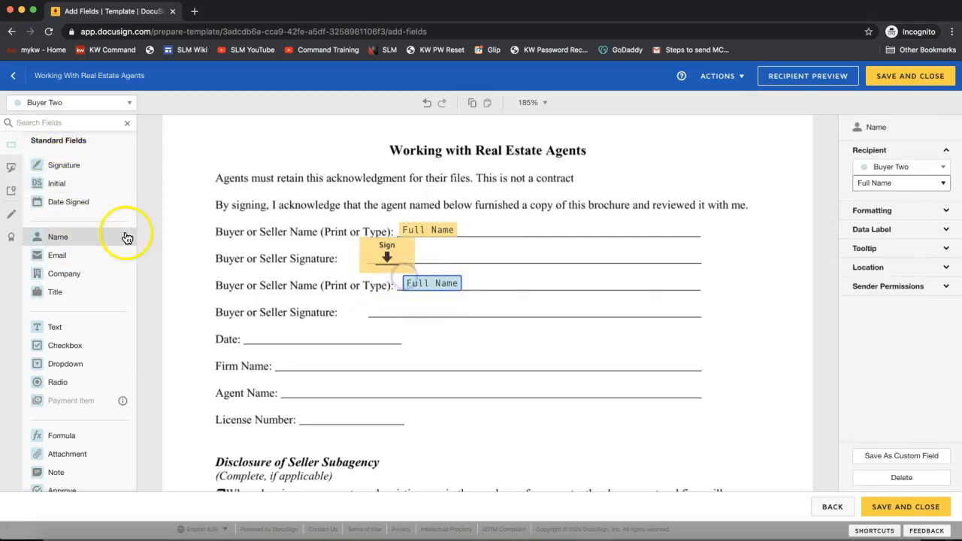
click(70, 168)
mouse_move(70, 168)
mouse_down()
mouse_move(328, 303)
mouse_move(365, 311)
mouse_move(361, 295)
mouse_up()
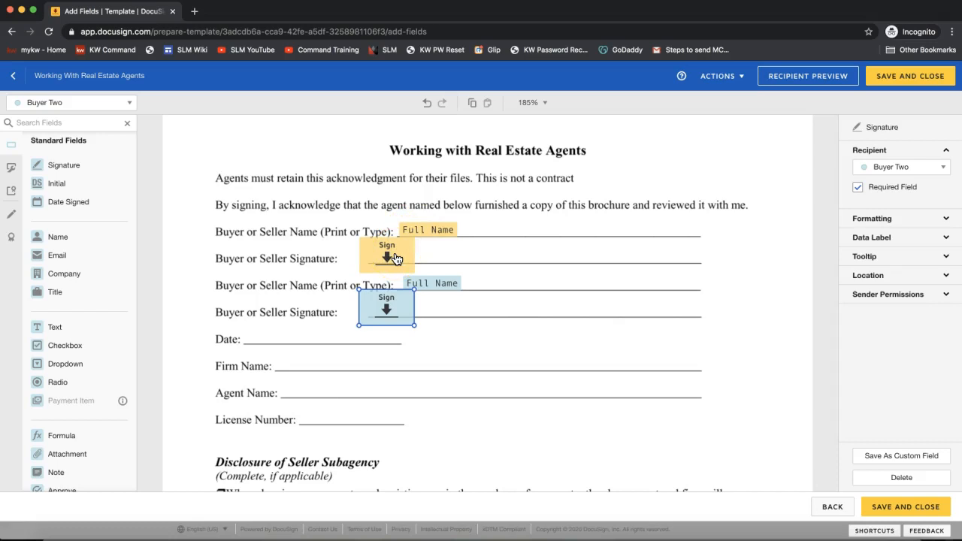
click(421, 248)
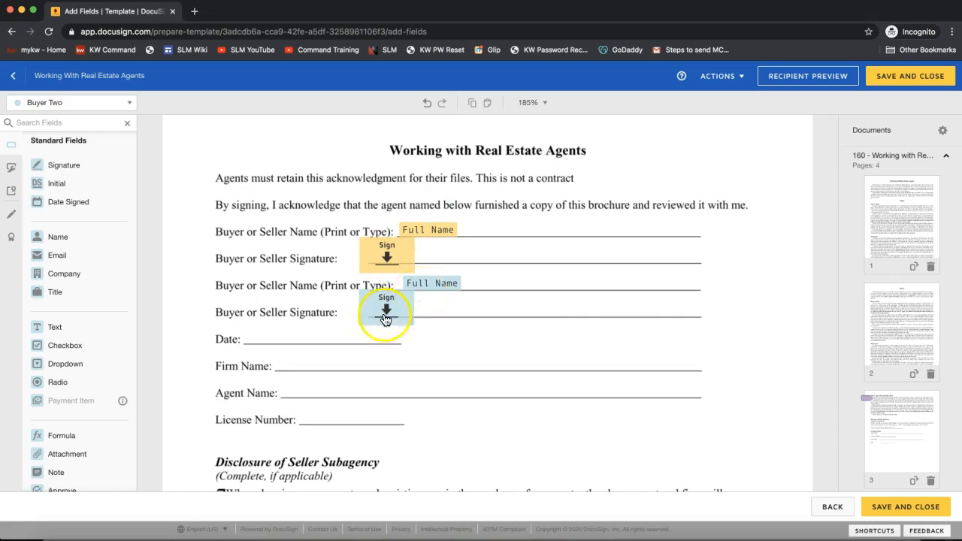
Place a Date Signed field for Buyer Two on the Date line below the buyer signatures.
scroll(63, 409, down, 1)
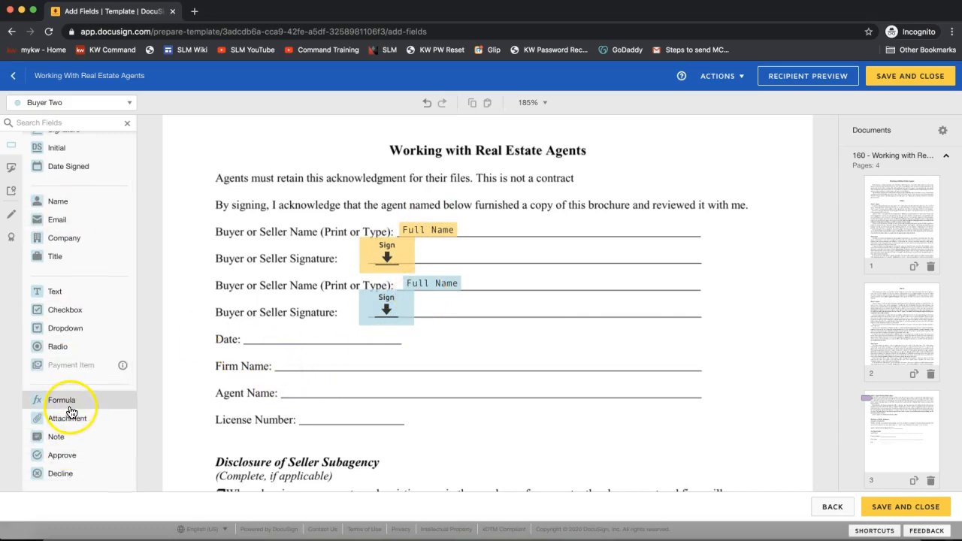
drag(116, 163, 248, 334)
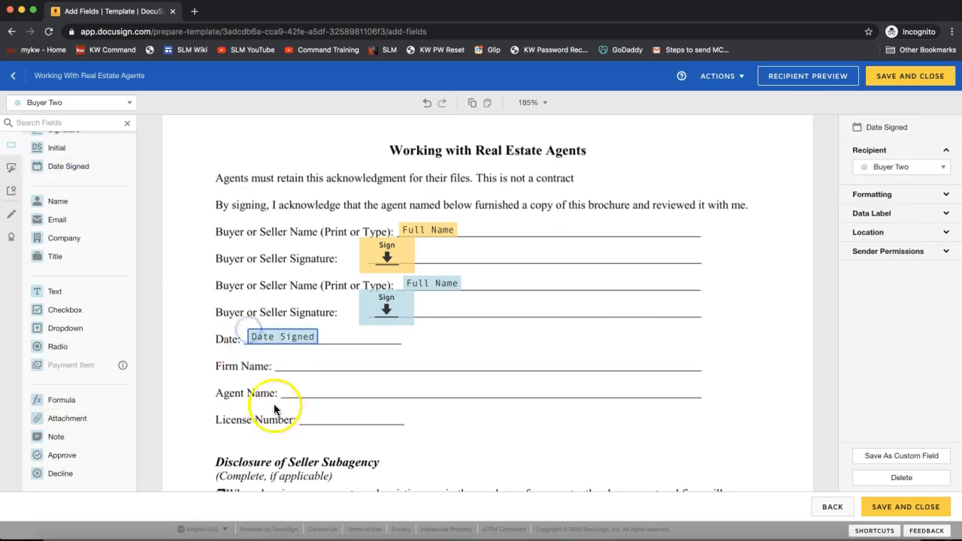
scroll(86, 331, up, 1)
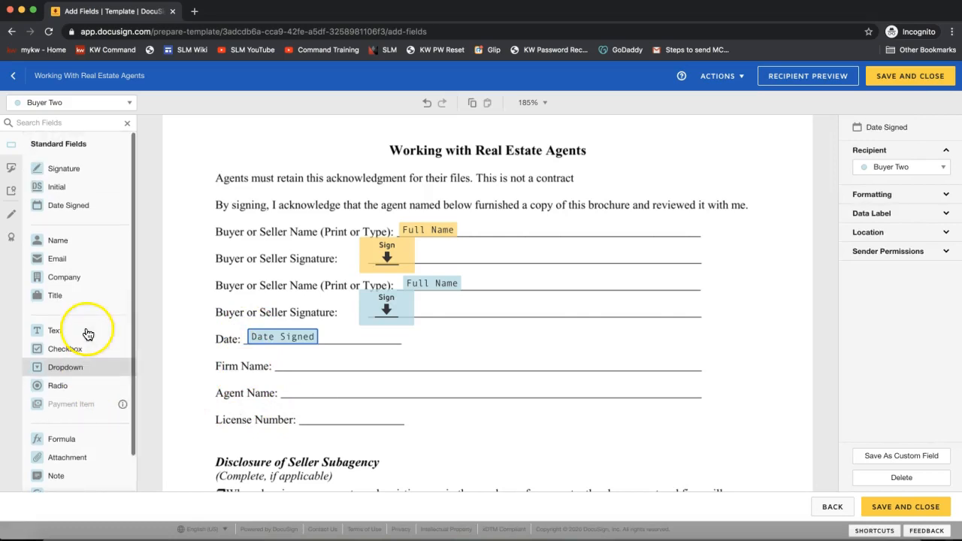
Place the listing agent's Text fields on page 4's Firm Name and License Number lines and a Name field on the Agent Name line.
click(72, 104)
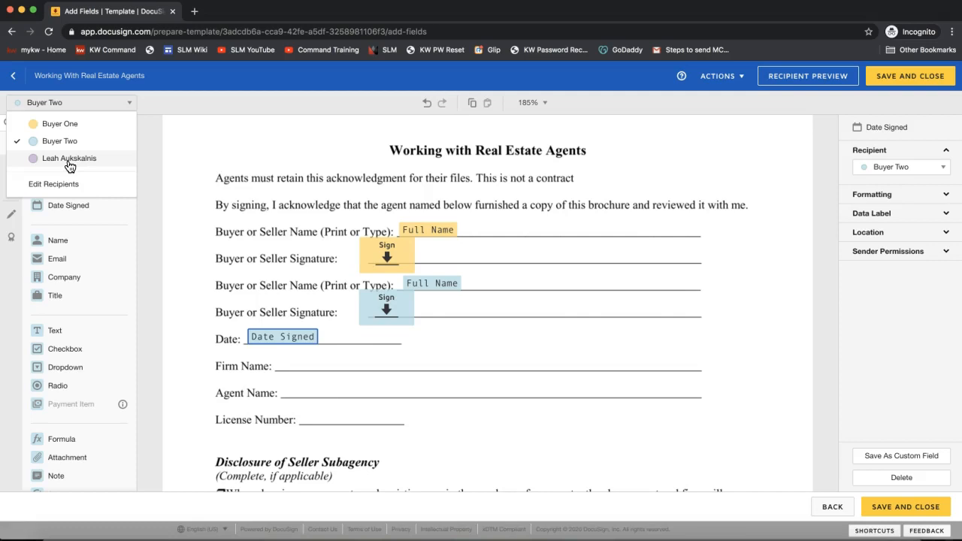
click(69, 159)
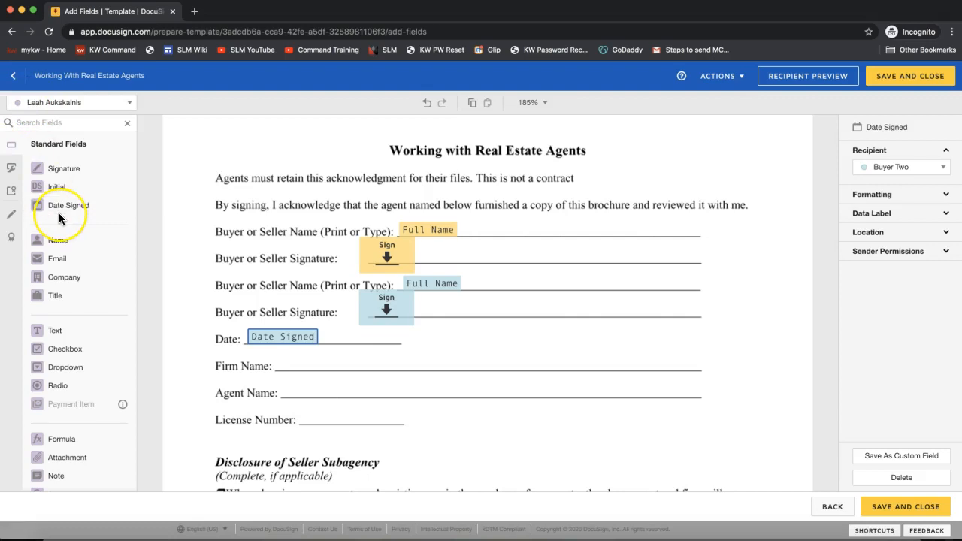
drag(67, 331, 275, 352)
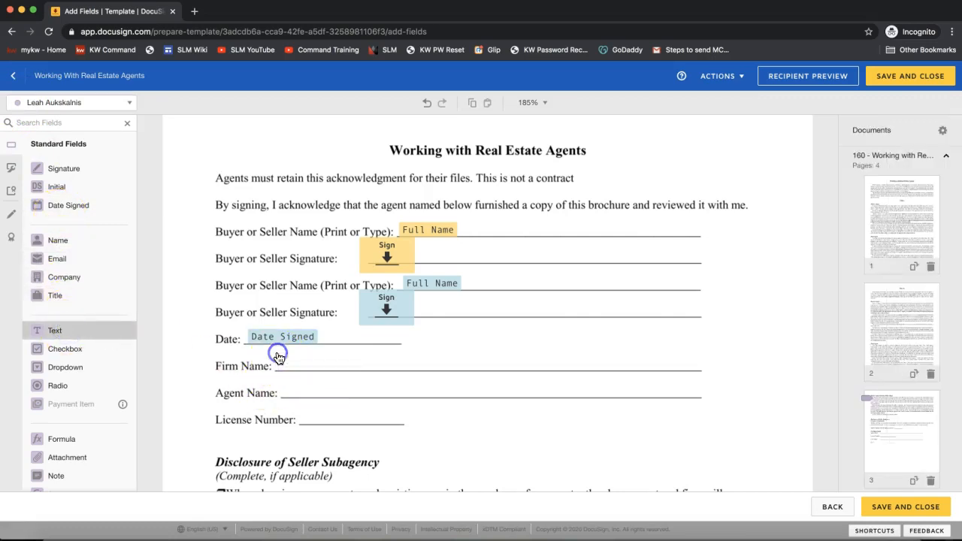
drag(81, 242, 283, 389)
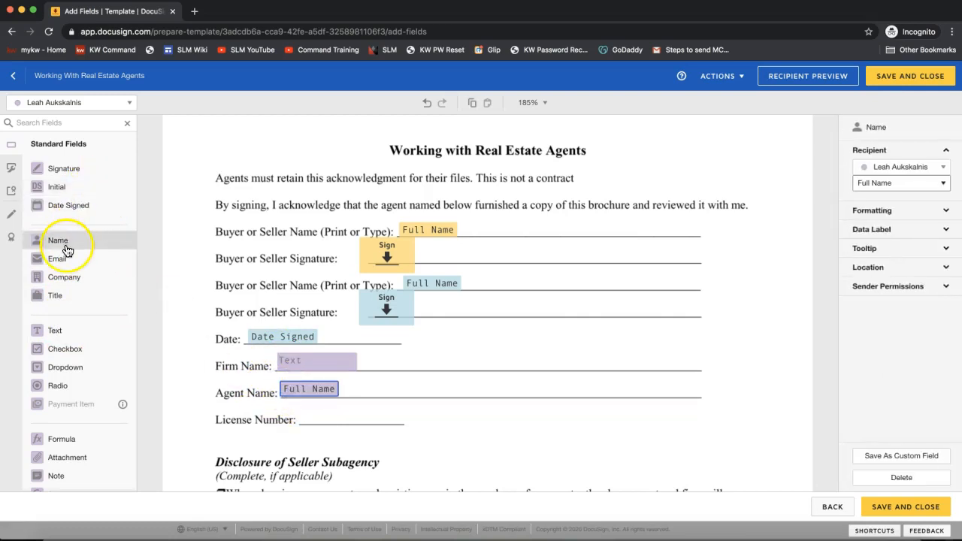
drag(67, 336, 298, 414)
Prefill page 4's Firm Name field with "Keller Williams Realty" and the License Number field with the agent's license number.
click(299, 362)
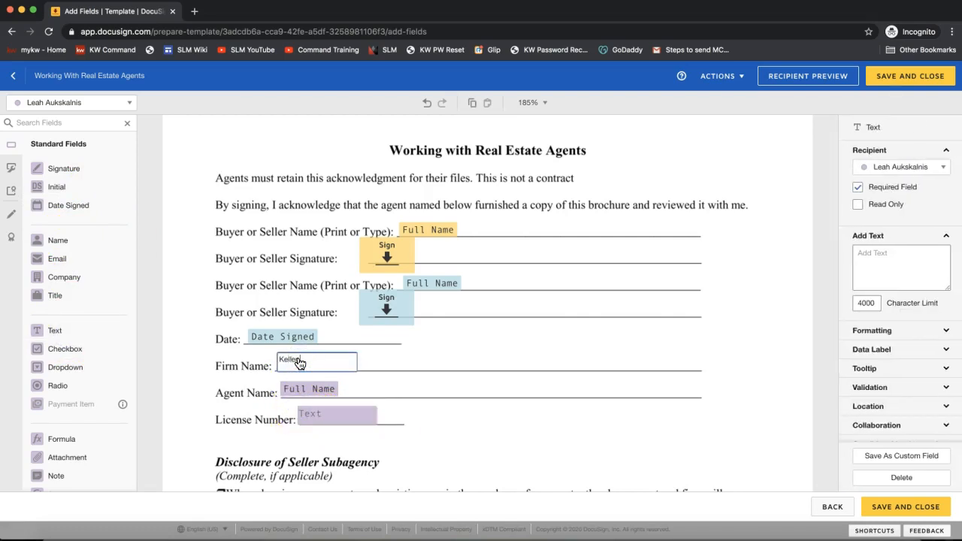
click(391, 365)
click(343, 414)
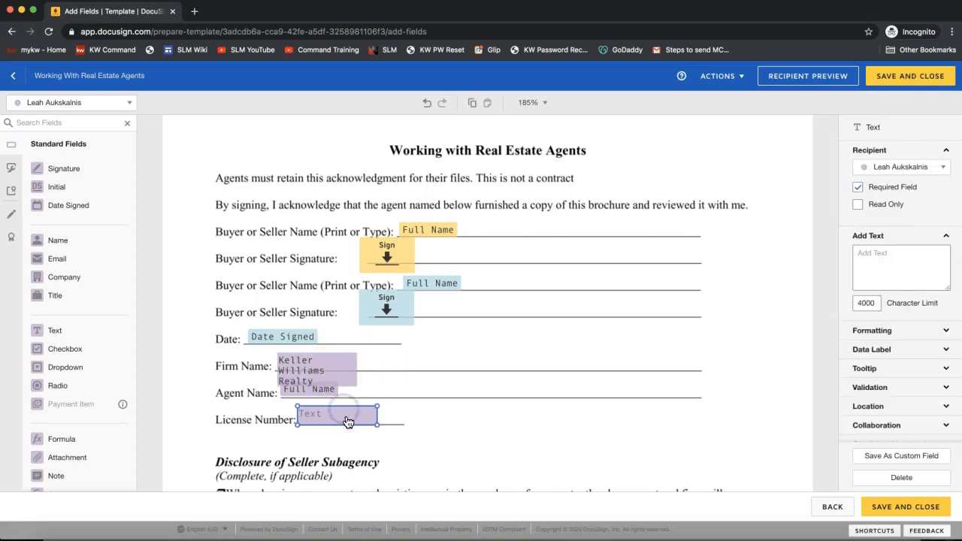
click(346, 420)
text(12345)
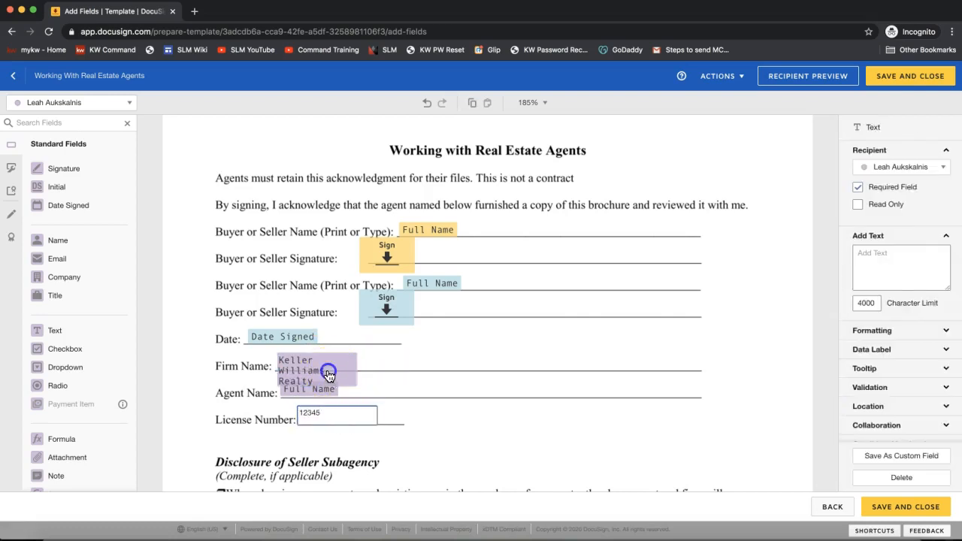
Widen page 4's Firm Name text field so that "Keller Williams Realty" fits on one line.
click(328, 369)
click(357, 386)
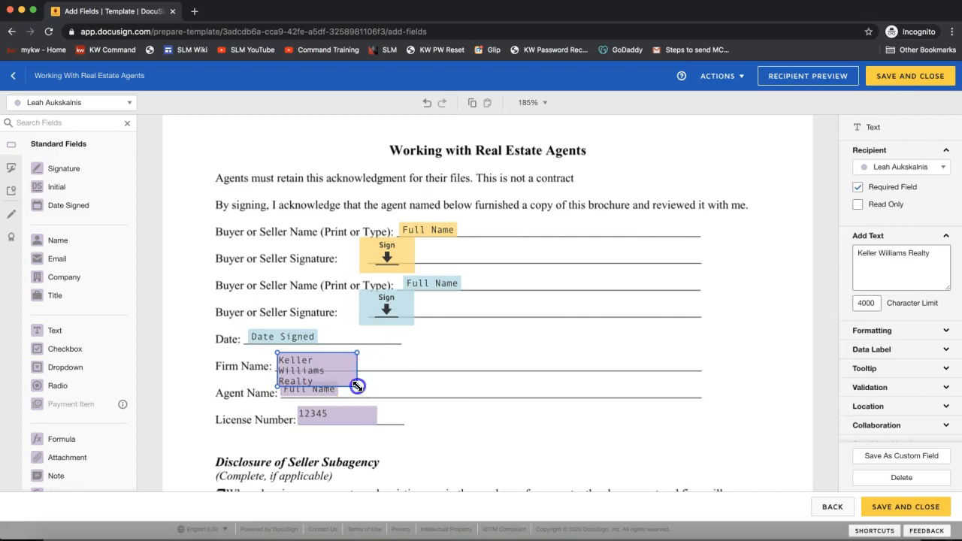
drag(361, 380, 502, 373)
Extend the Firm Name text on page 4 to "Keller Williams Realty - Ballantyne Area".
click(440, 361)
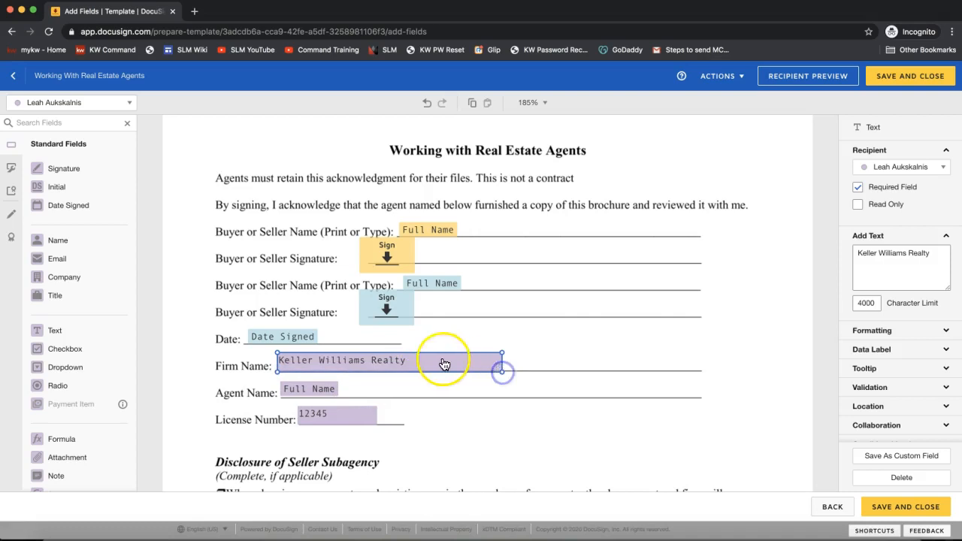
click(426, 361)
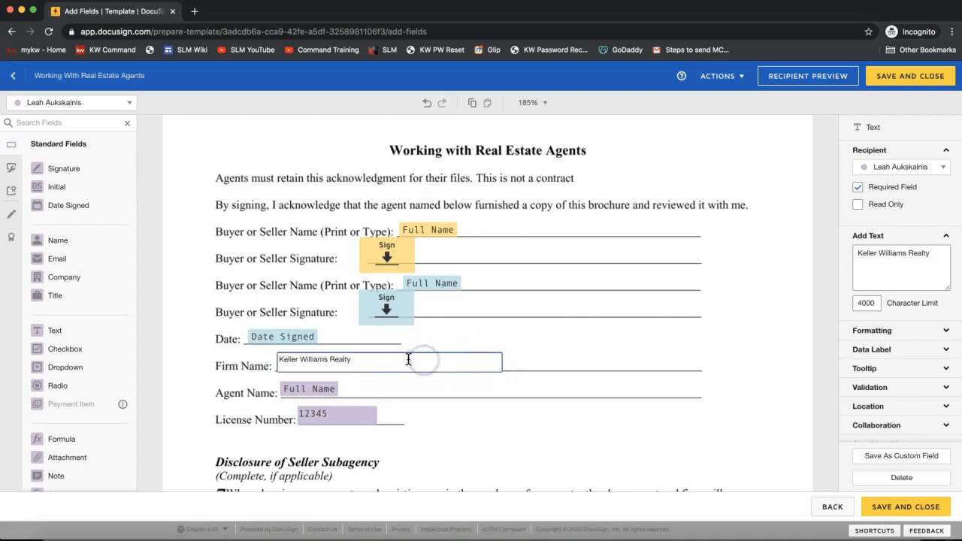
text(- Ballantyne Area)
key(Return)
click(489, 397)
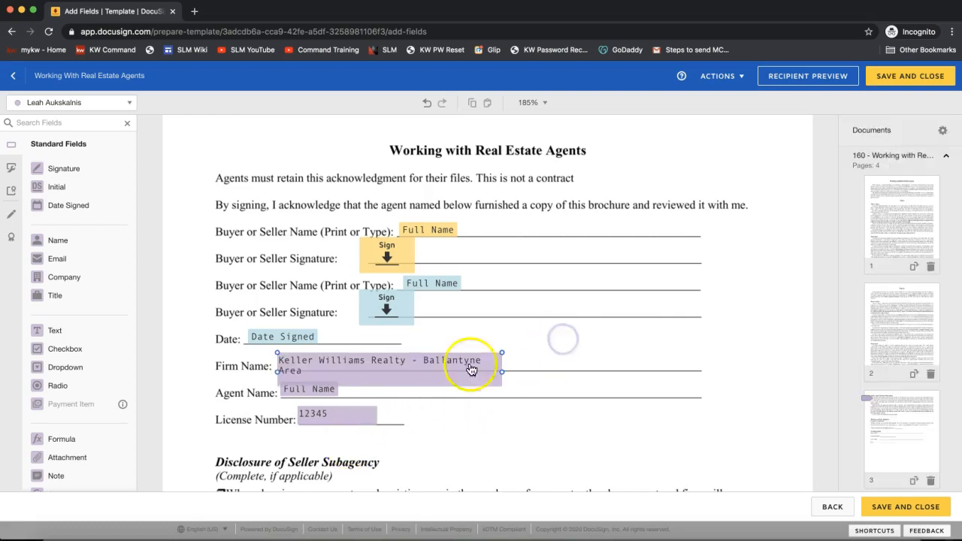
Widen page 4's Firm Name field further so the full firm name fits on one line, and realign it at the line's start.
click(429, 364)
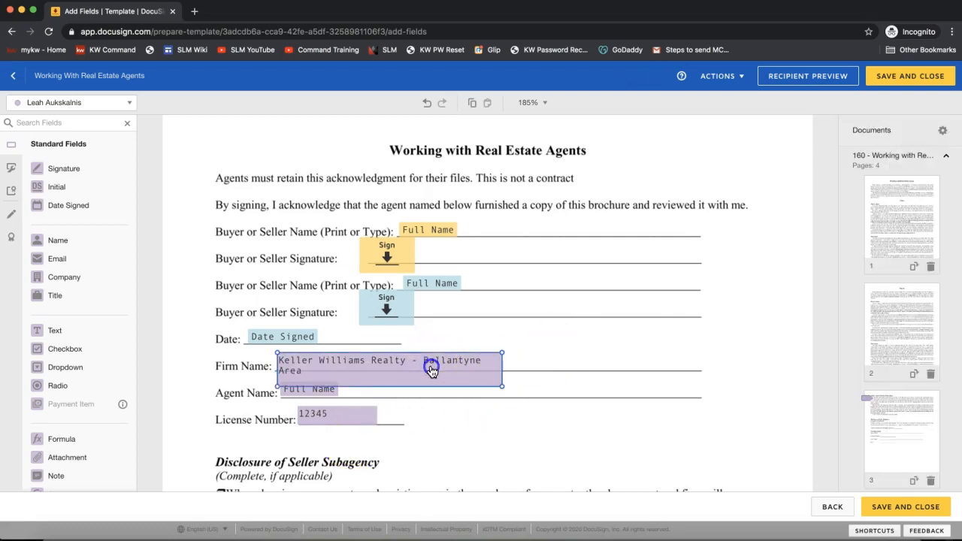
click(275, 383)
click(360, 351)
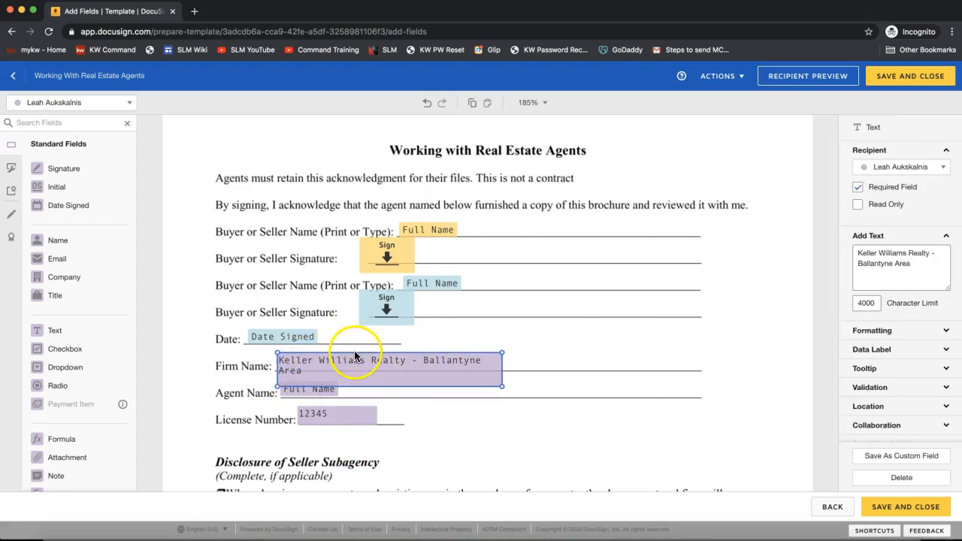
drag(354, 358, 479, 352)
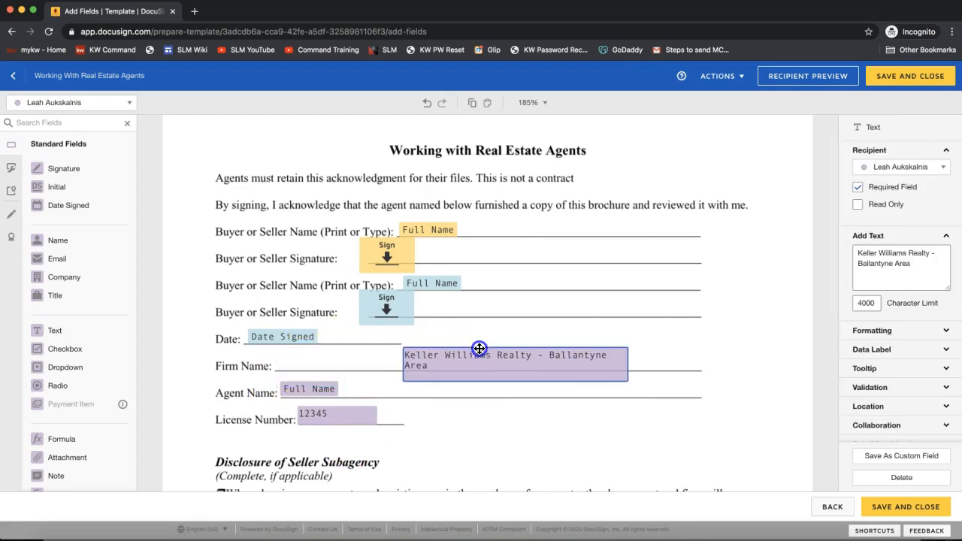
drag(626, 380, 484, 351)
click(461, 399)
Place an Initial field for Buyer One on the Buyer's Initials Acknowledging Disclosure line.
scroll(461, 404, down, 2)
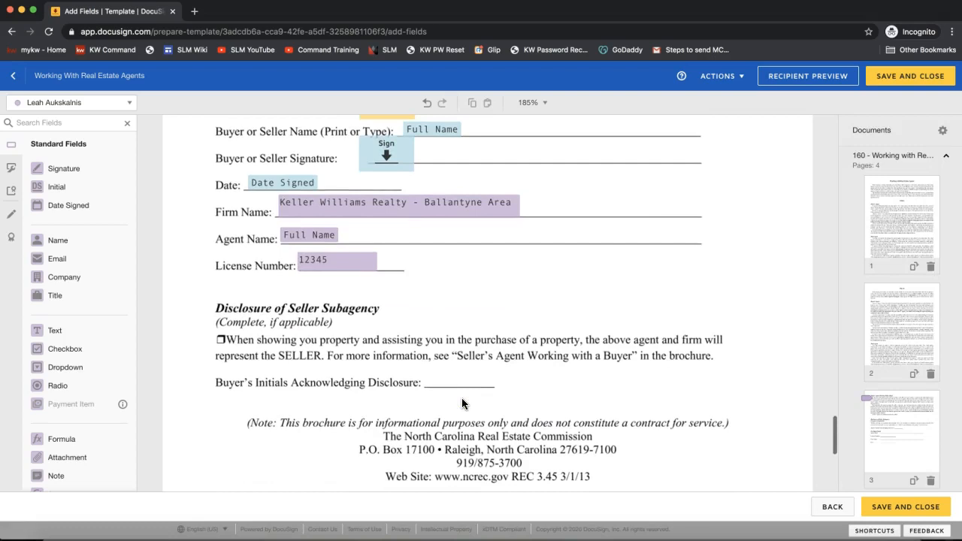
scroll(461, 399, down, 2)
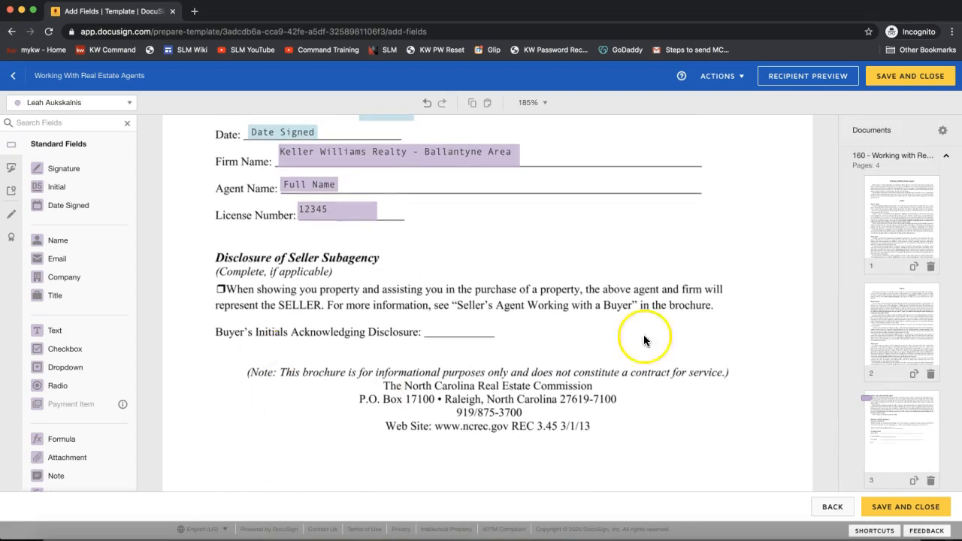
click(75, 109)
click(62, 124)
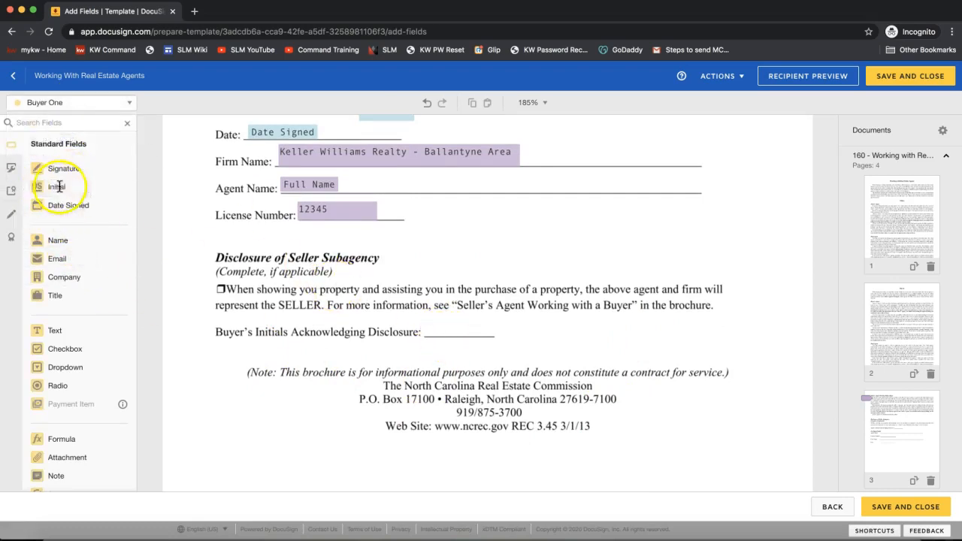
drag(76, 191, 445, 325)
scroll(507, 350, down, 5)
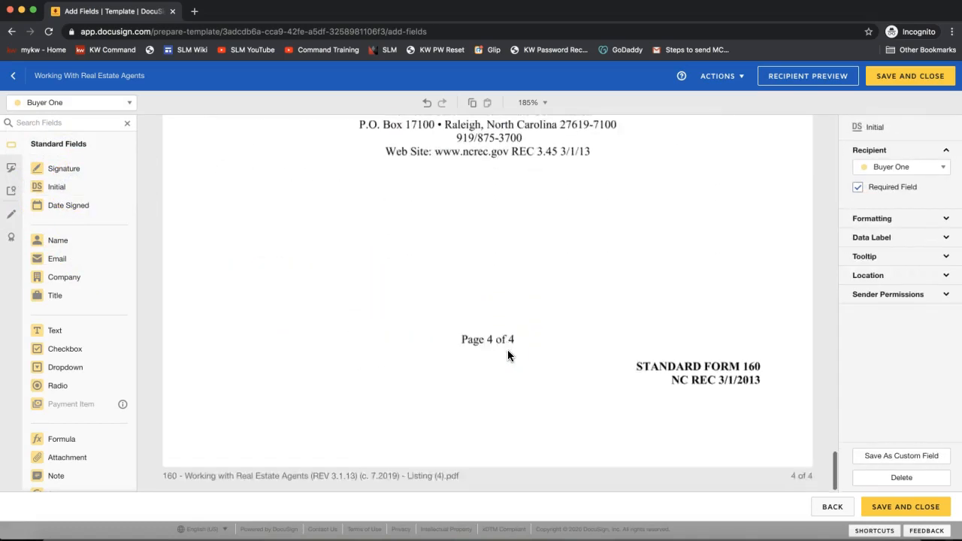
scroll(507, 351, up, 4)
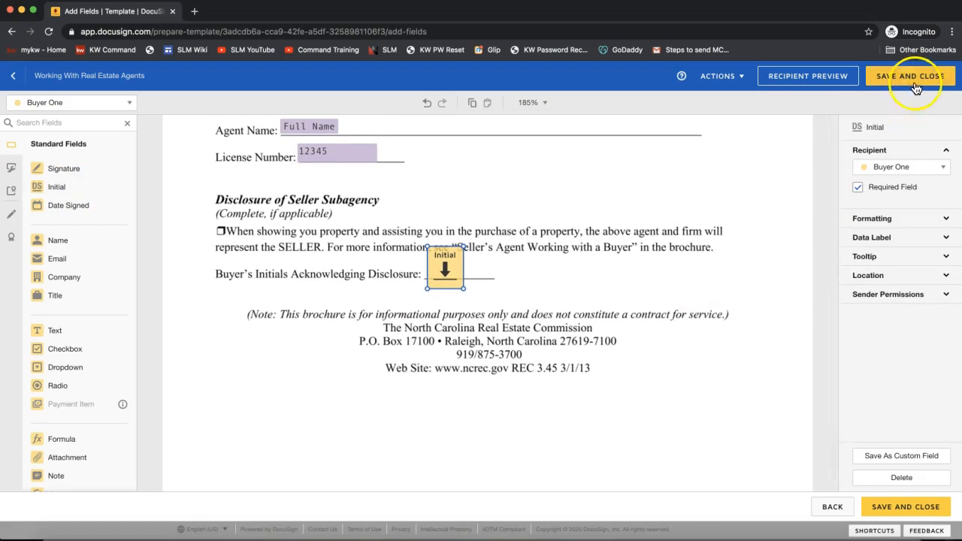
scroll(710, 263, up, 10)
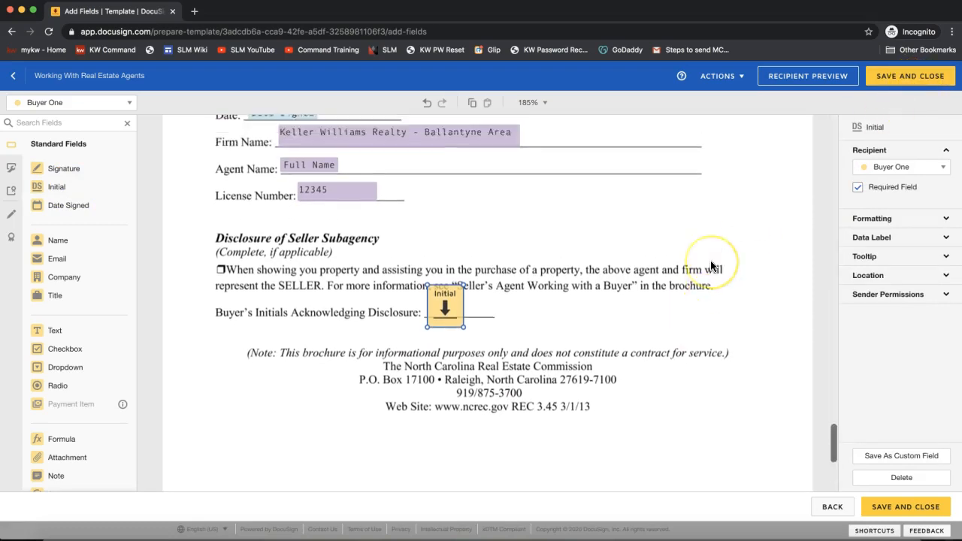
Save and close the Working With Real Estate Agents template.
scroll(710, 265, up, 6)
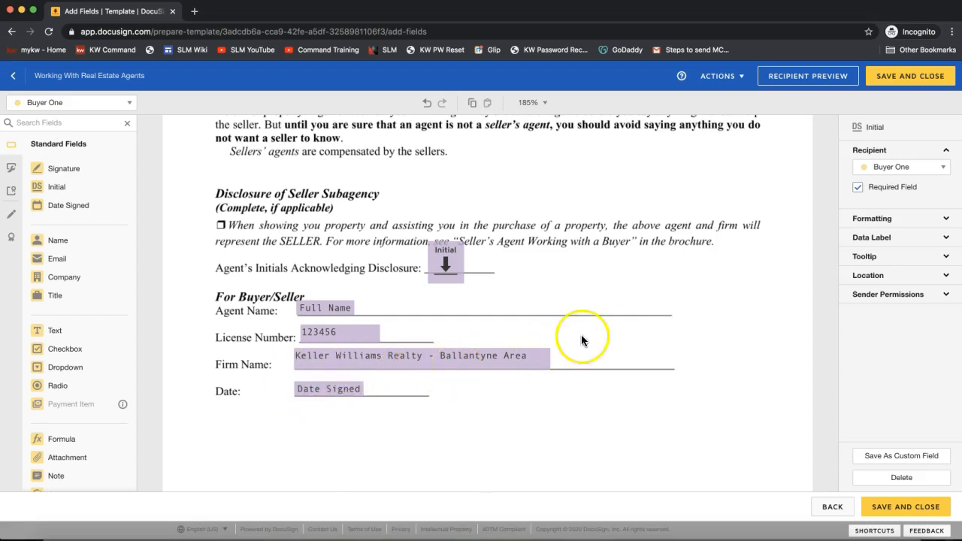
click(913, 82)
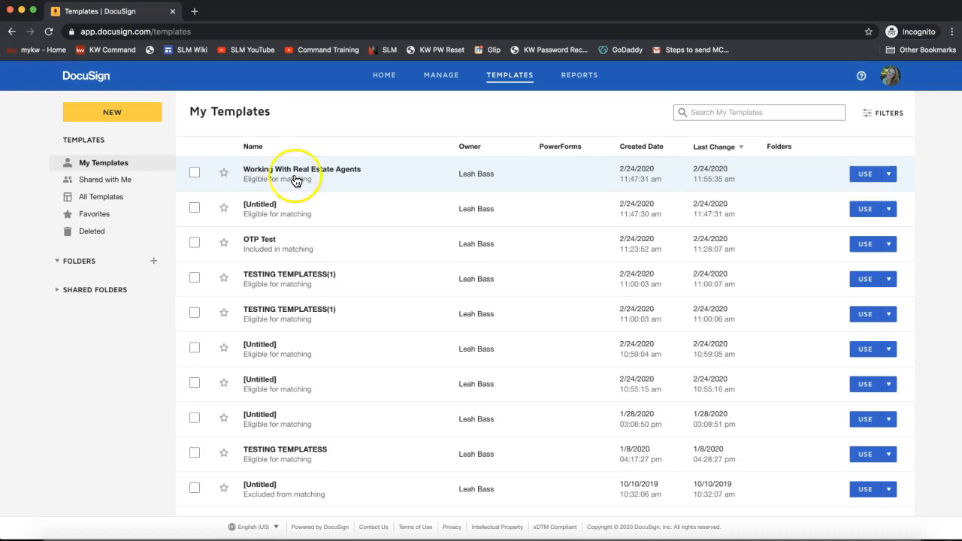
Switch from the DocuSign templates to DocuSign Rooms, dismiss the authorization notice and open the DocuSign Rocks listing room.
click(897, 87)
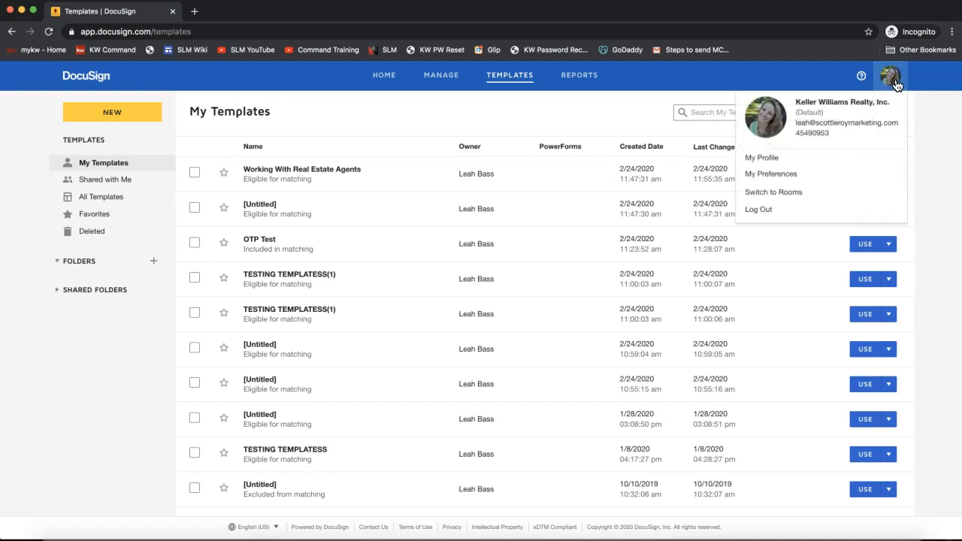
click(779, 197)
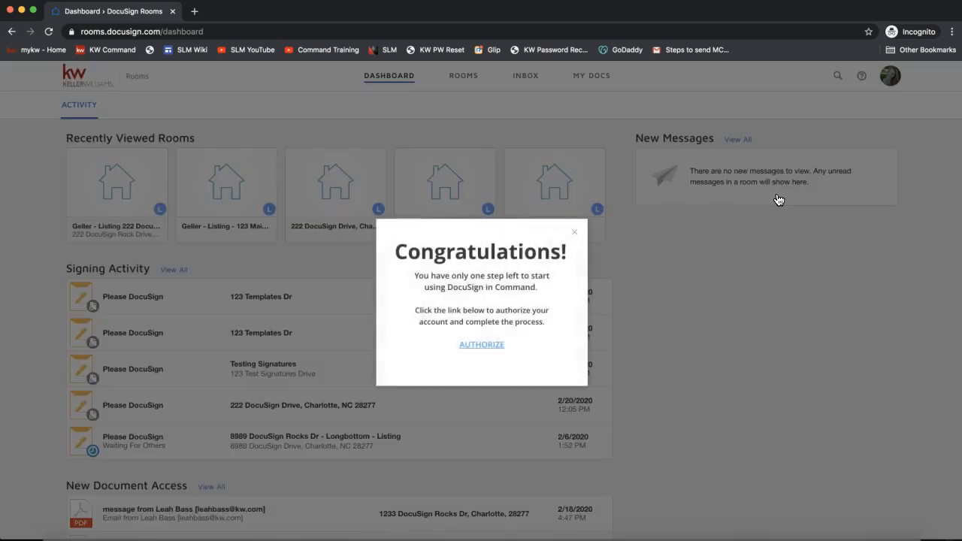
click(574, 231)
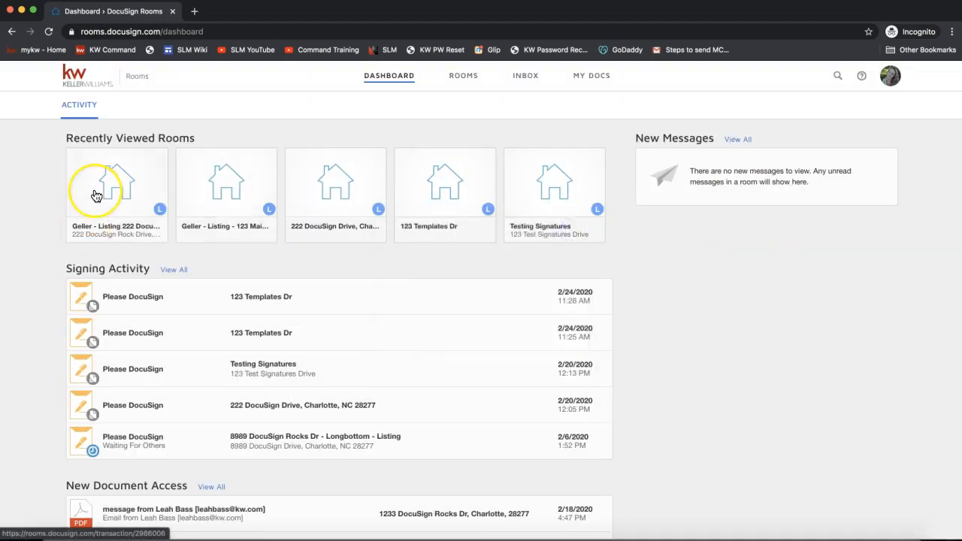
click(96, 196)
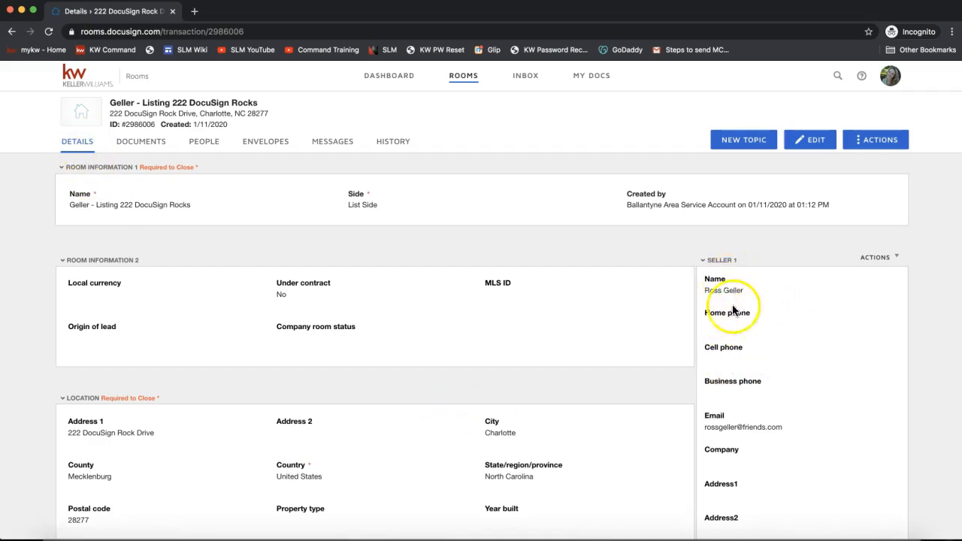
Open the room details for editing and check the name and email entries of Seller 1.
scroll(732, 292, down, 1)
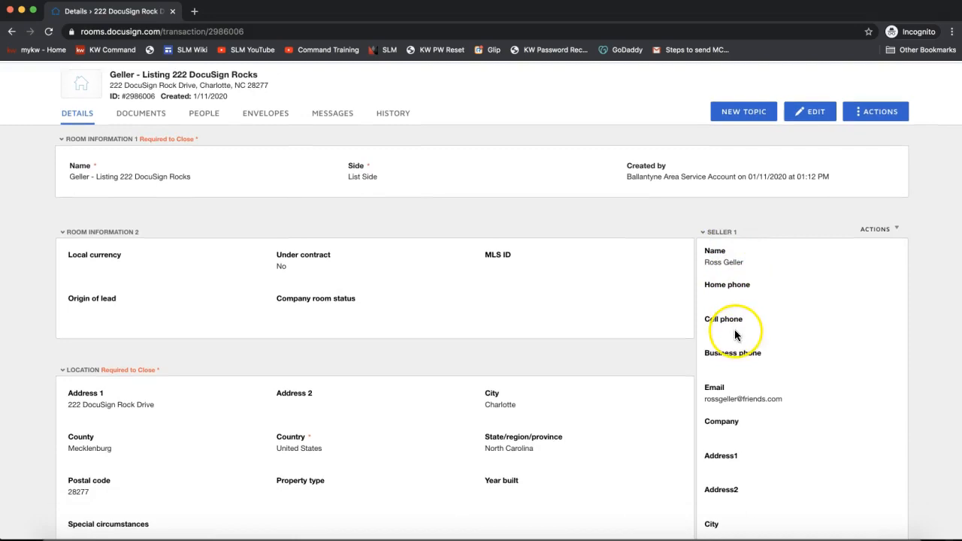
scroll(801, 275, up, 1)
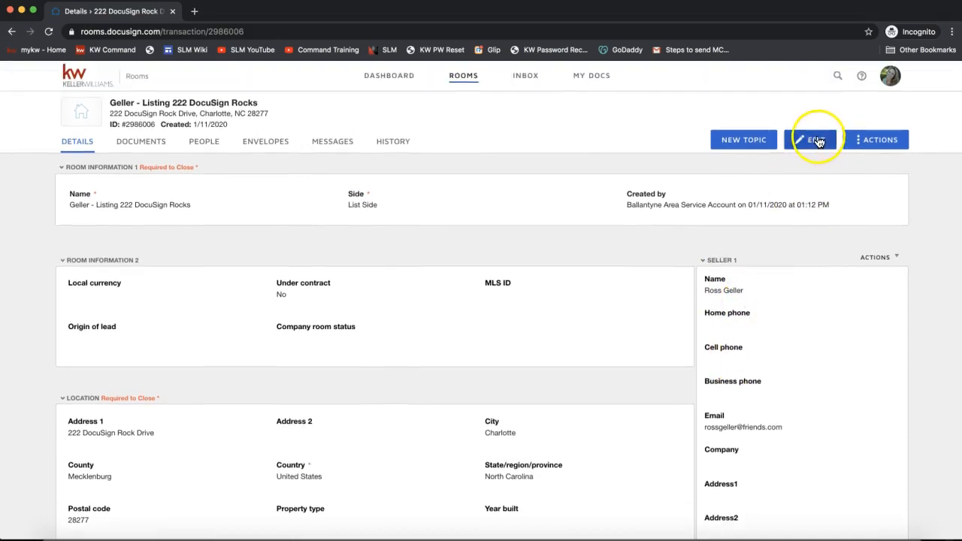
click(814, 143)
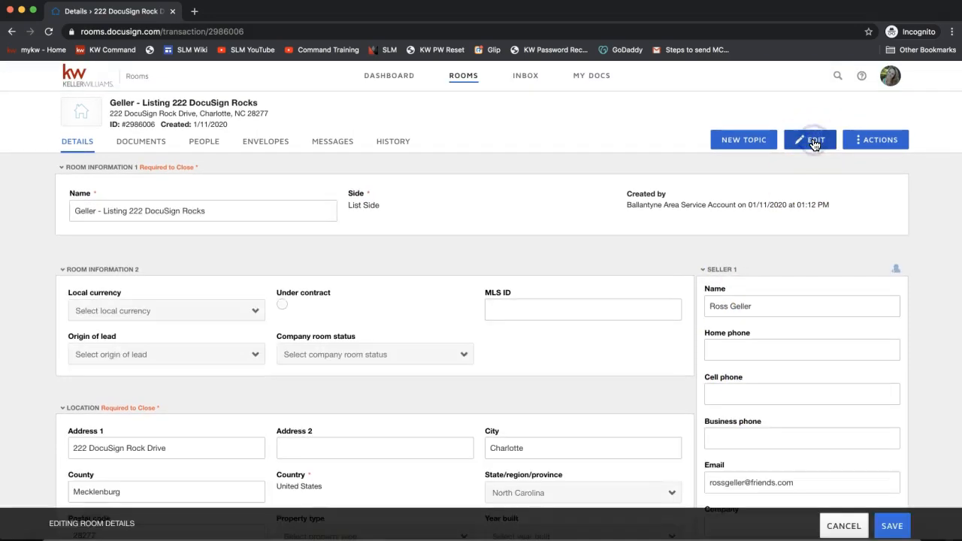
scroll(796, 293, down, 3)
click(758, 205)
click(799, 388)
click(772, 210)
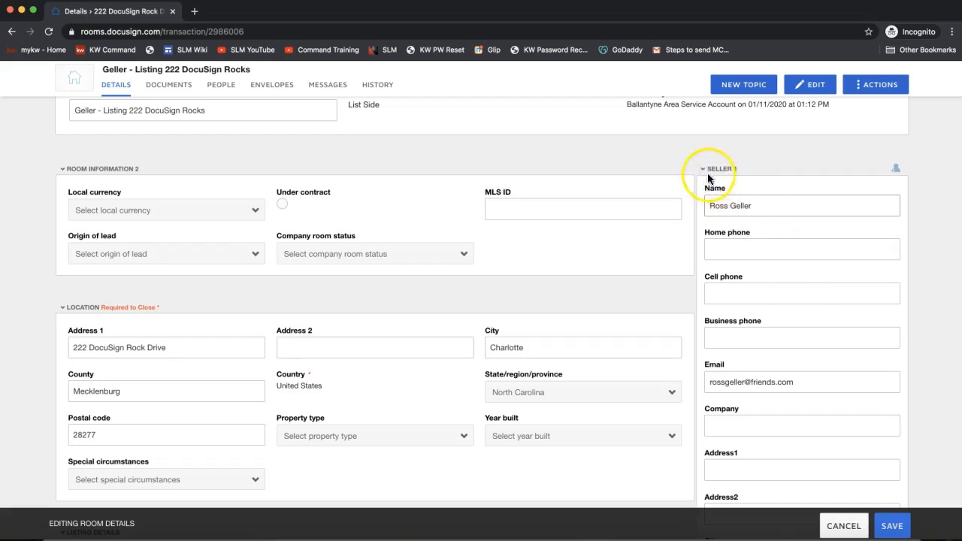
Check the name and email entries of Seller 2, and save the room details.
scroll(730, 201, down, 6)
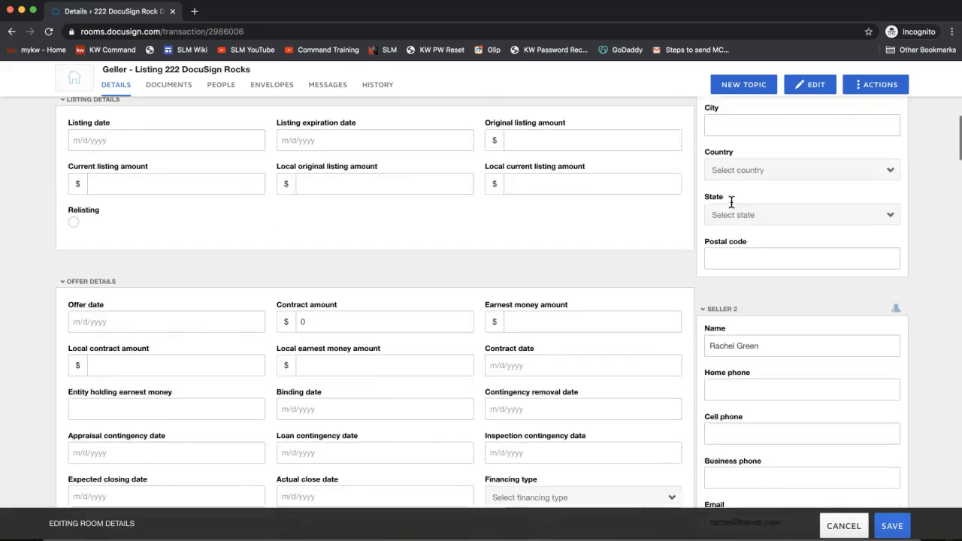
click(734, 322)
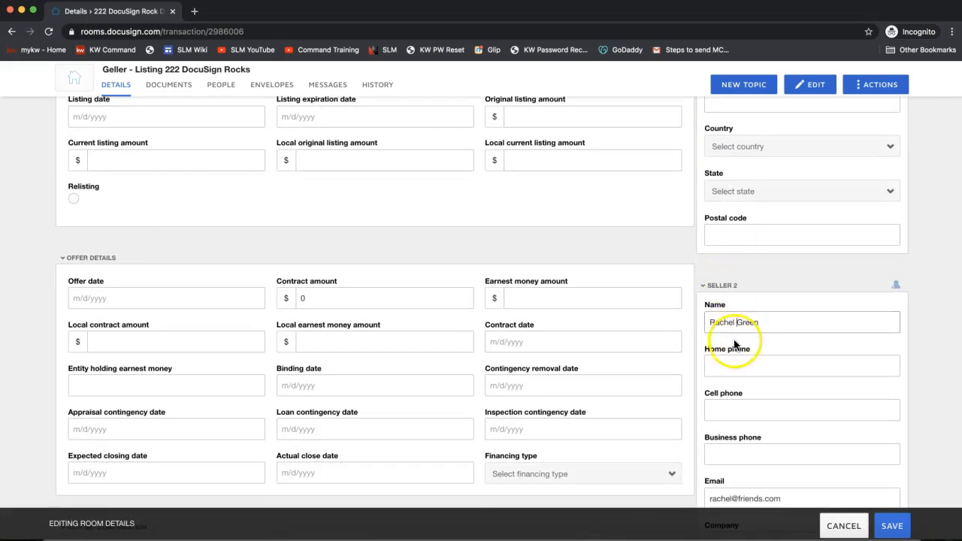
scroll(734, 344, down, 3)
click(734, 320)
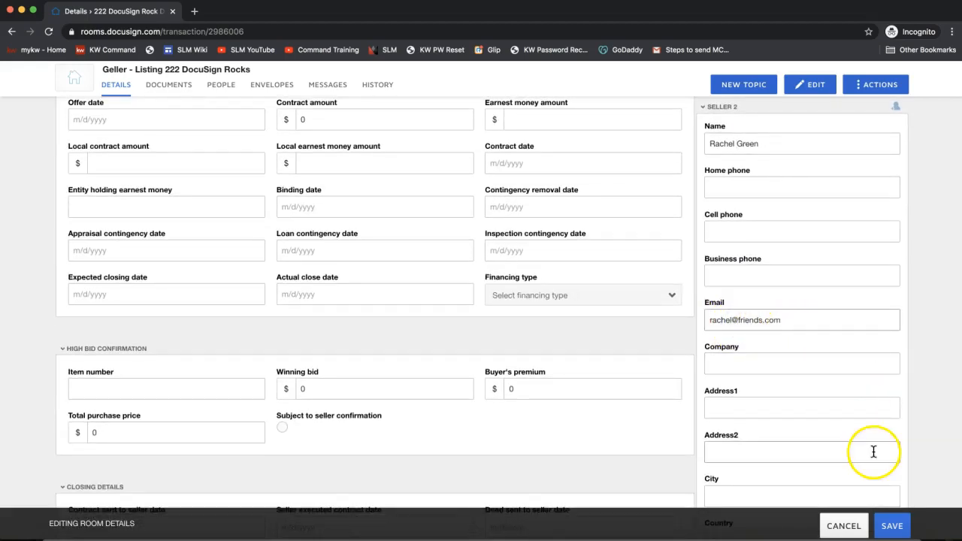
click(892, 526)
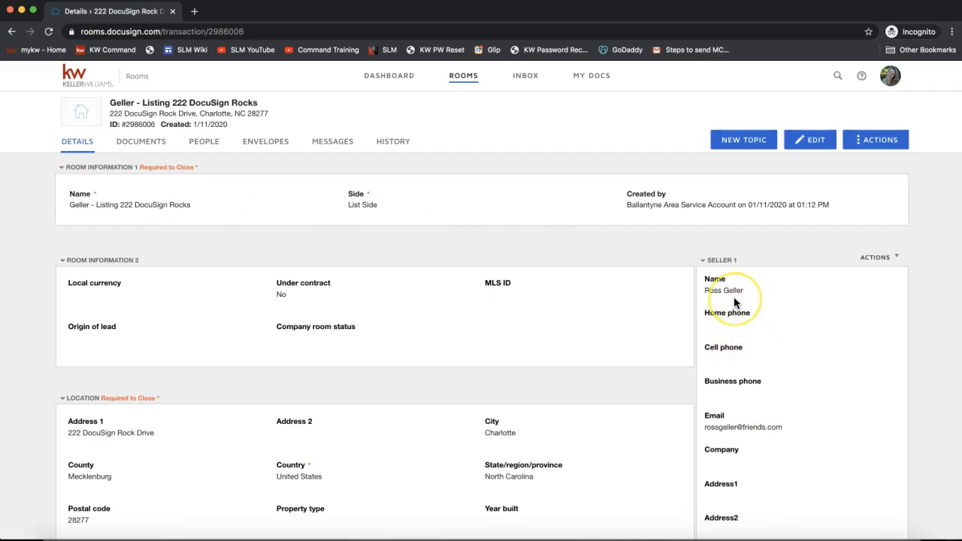
drag(704, 291, 756, 293)
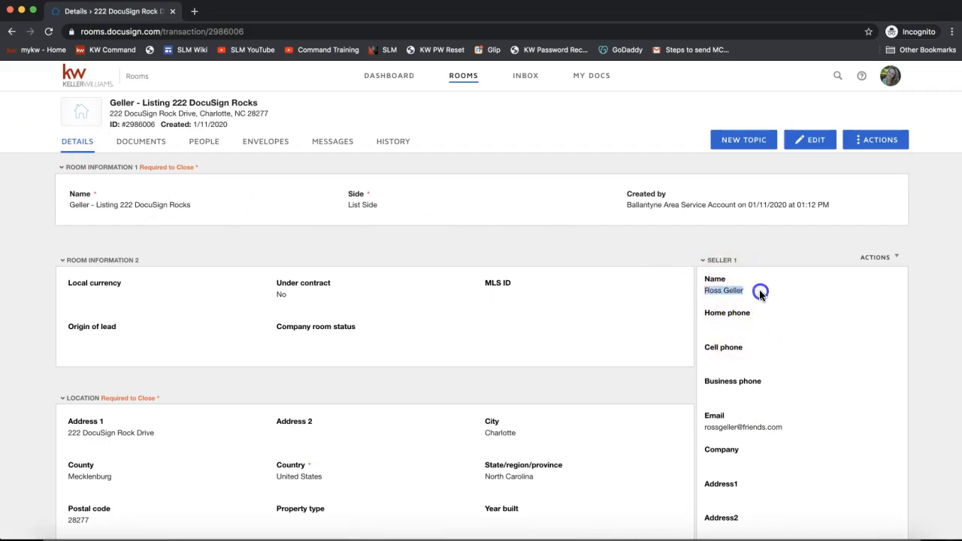
click(740, 399)
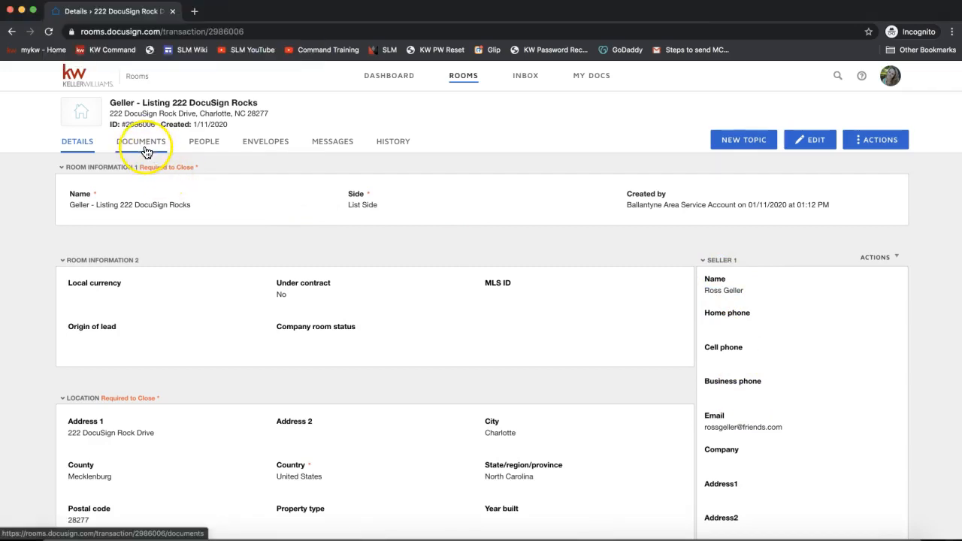
Create a new envelope in the DocuSign Rocks listing room.
click(265, 147)
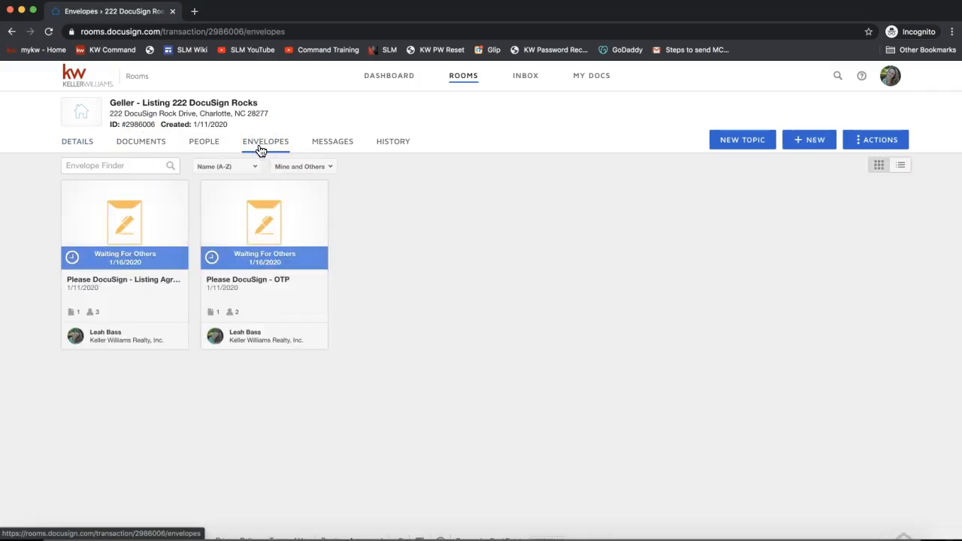
click(259, 149)
click(809, 144)
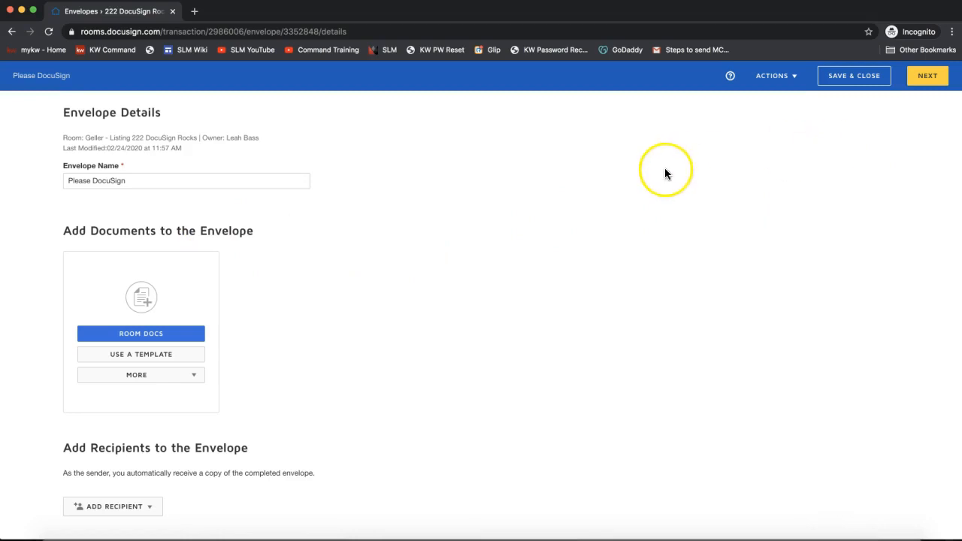
Add the Working With Real Estate Agents template from My Templates to the envelope's documents.
scroll(228, 246, down, 1)
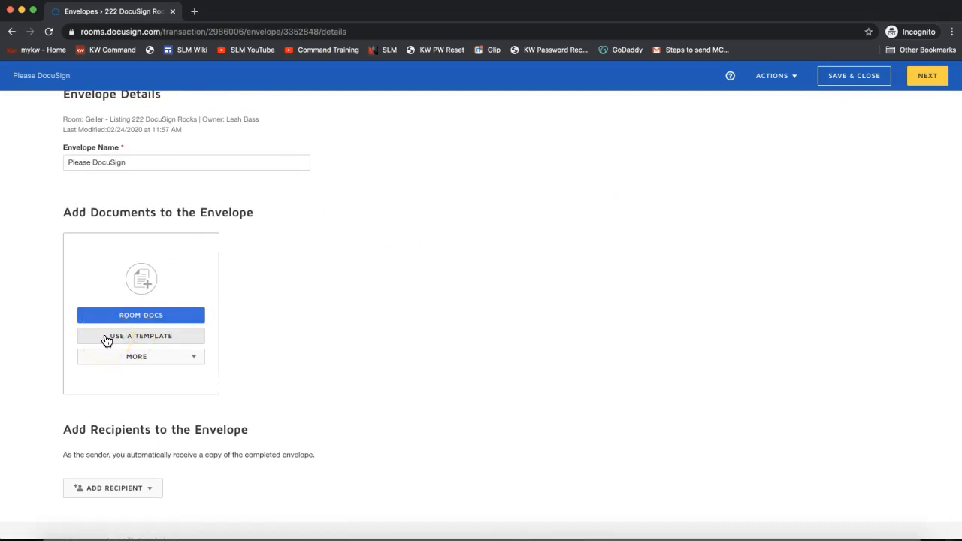
click(107, 341)
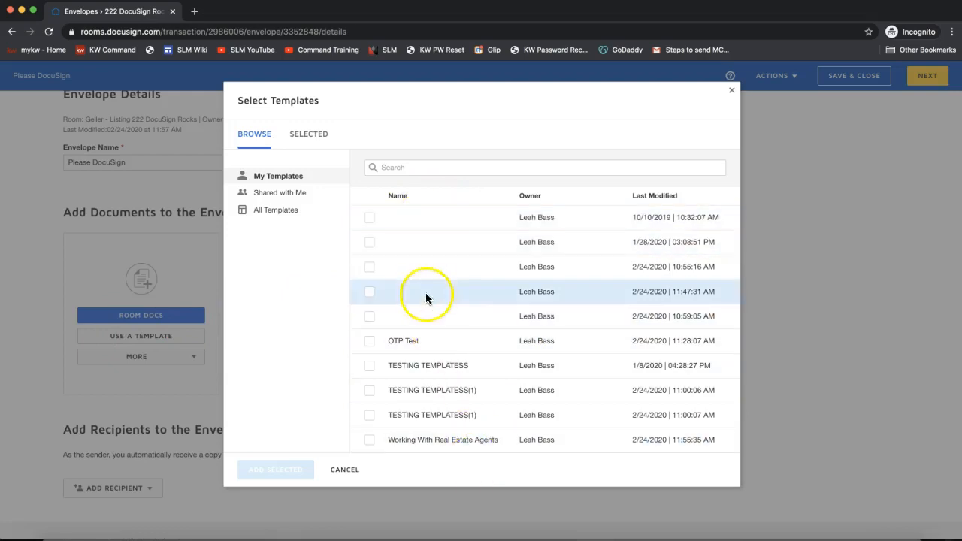
click(368, 441)
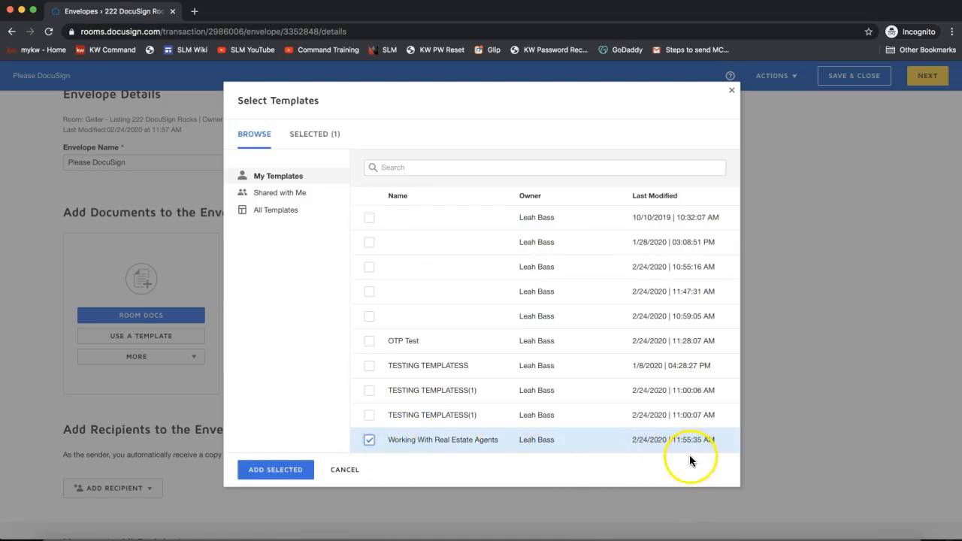
click(257, 471)
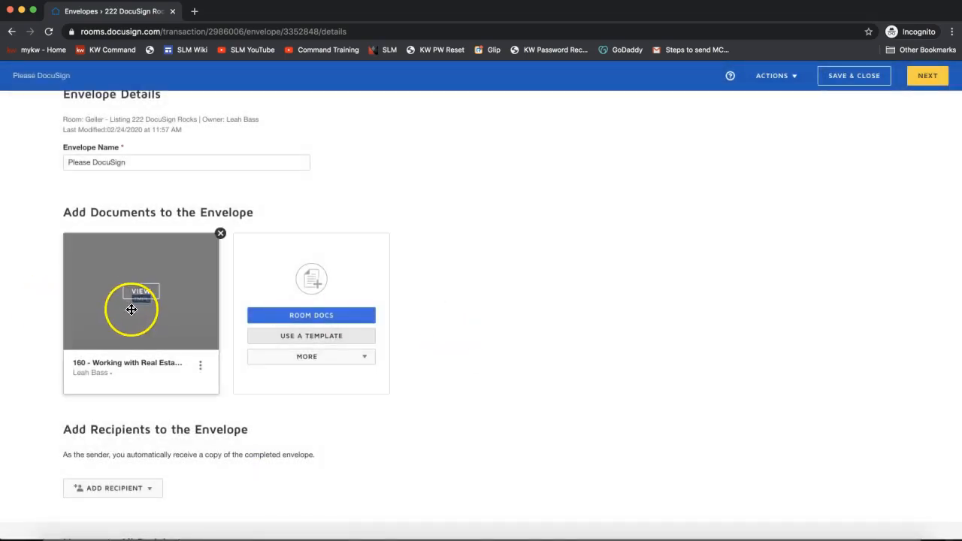
Start adding recipients from the pre-tagged roles, and select Buyer One with the room's Seller 1 contact as recipient.
scroll(420, 149, down, 2)
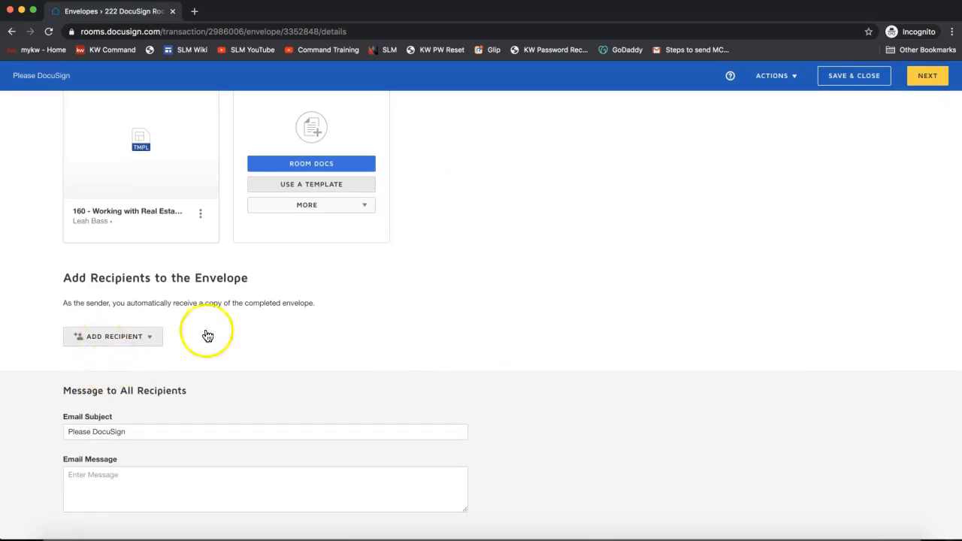
scroll(242, 333, up, 2)
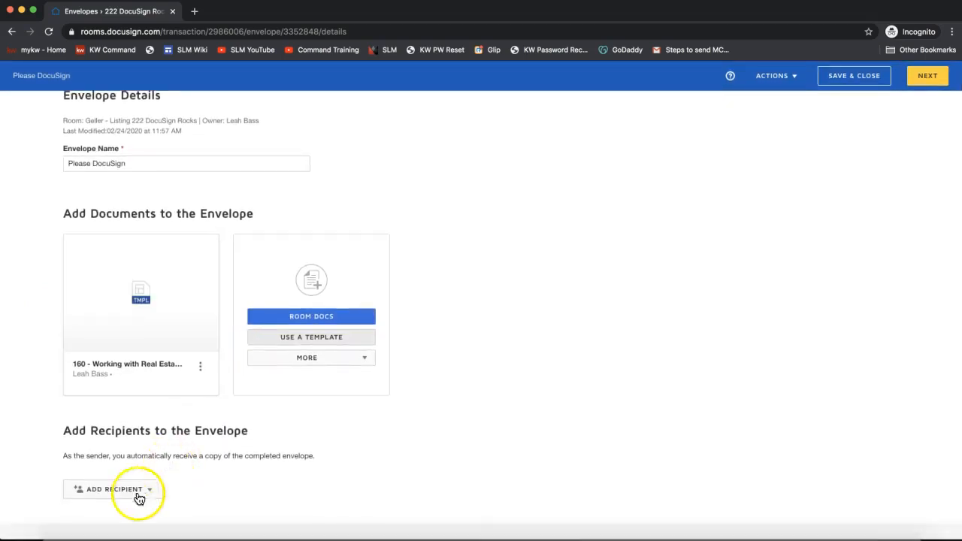
click(113, 489)
scroll(115, 496, down, 1)
click(112, 473)
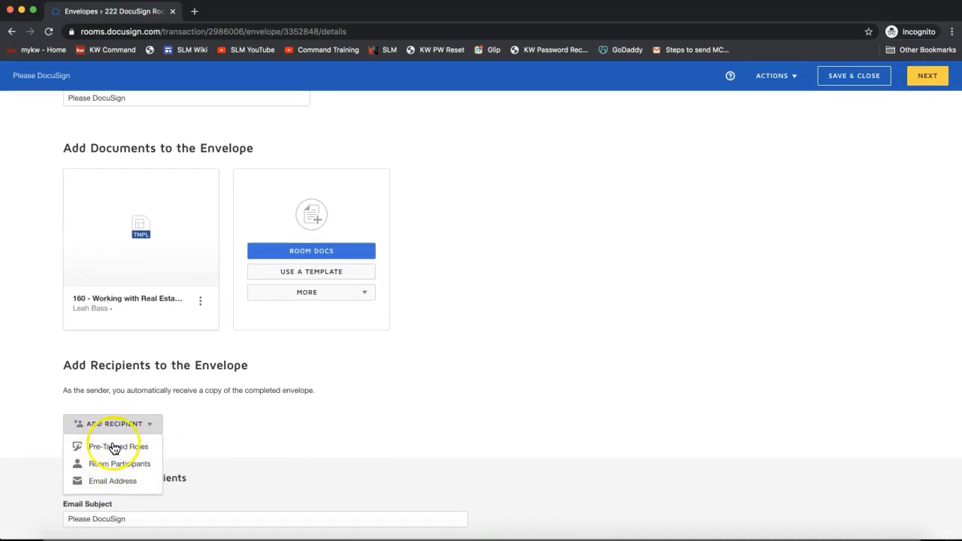
click(114, 450)
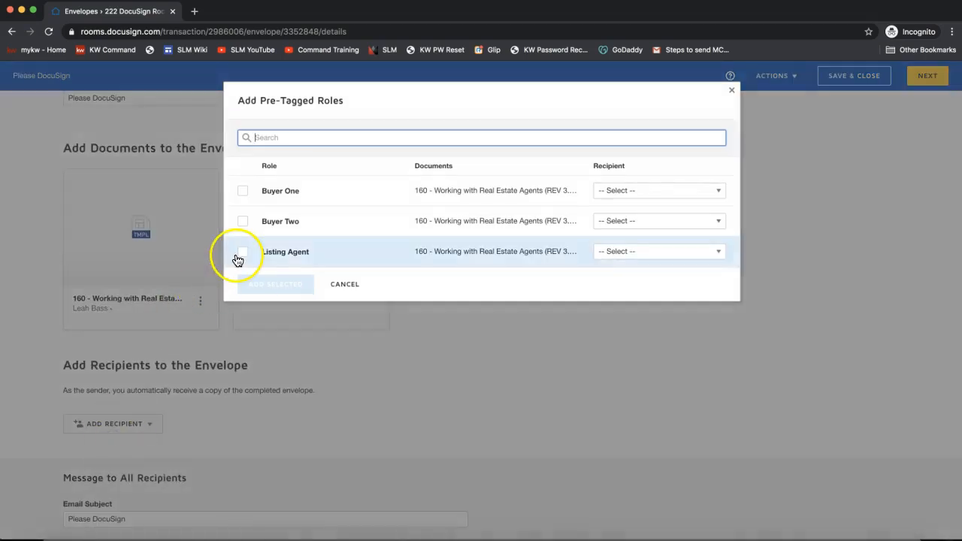
click(241, 199)
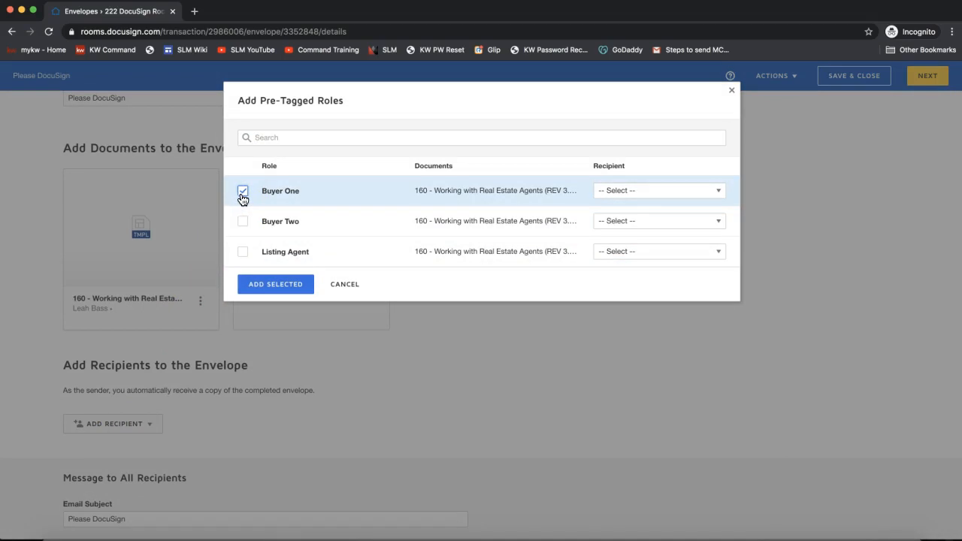
click(649, 193)
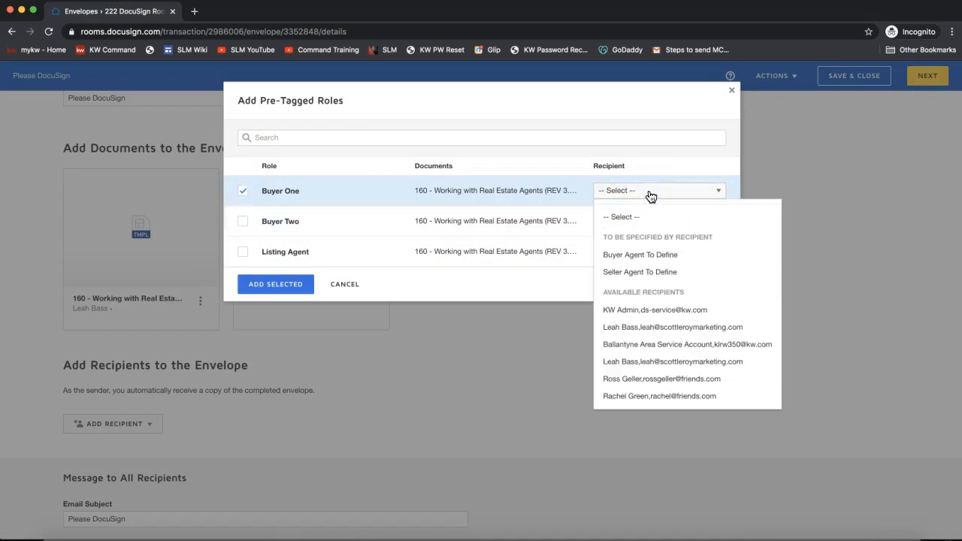
click(623, 378)
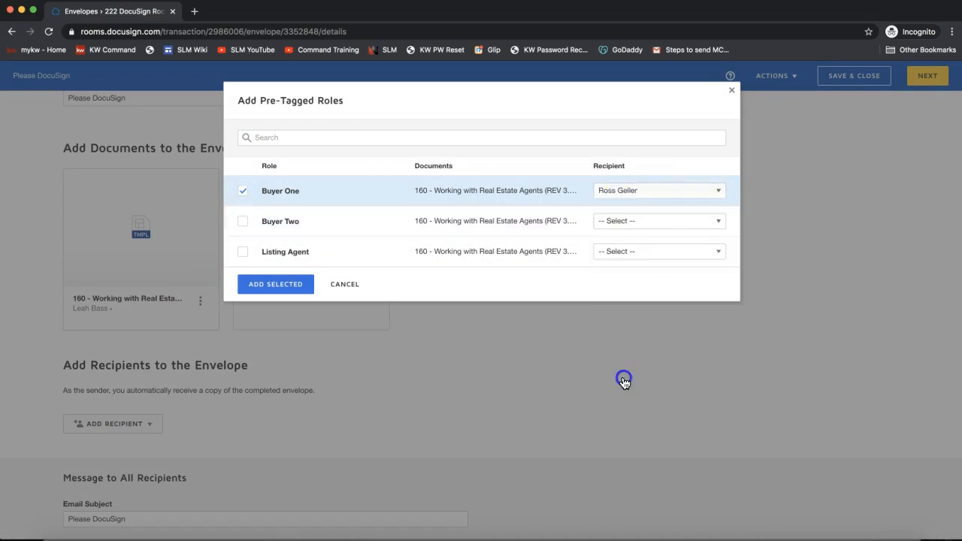
Select the Buyer Two role and assign the room's Seller 2 contact as its recipient.
click(242, 221)
click(243, 221)
click(631, 223)
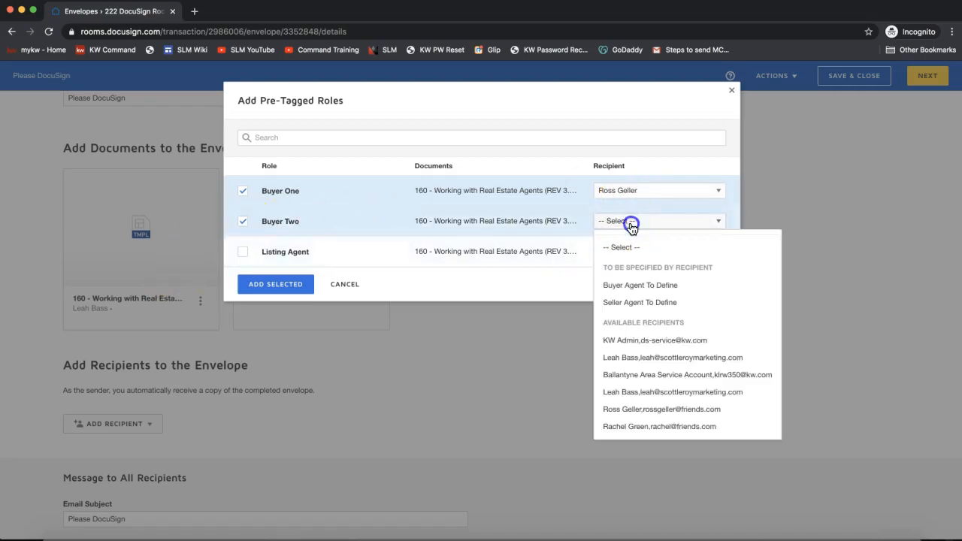
click(629, 426)
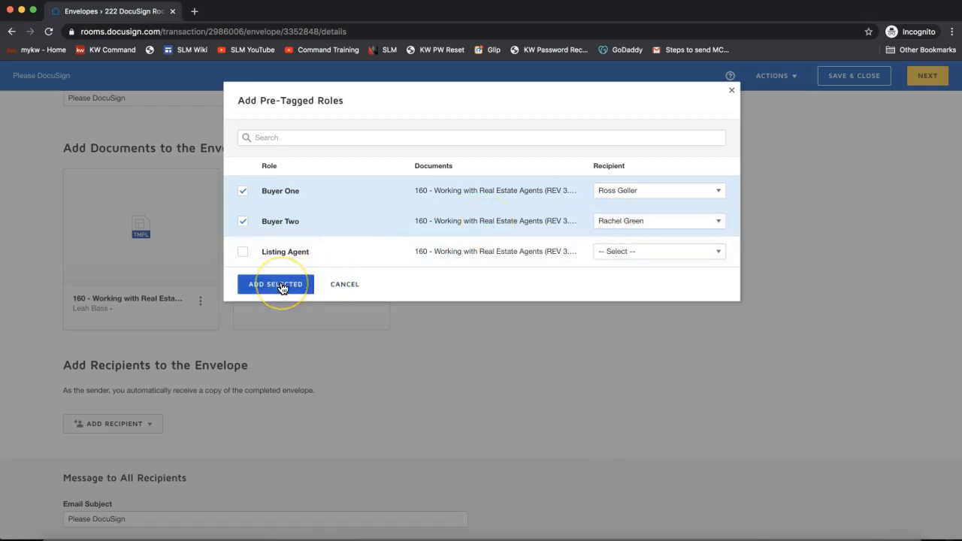
Select the Listing Agent role with the envelope owner as recipient, and add the three selected roles to the envelope.
click(243, 252)
click(639, 258)
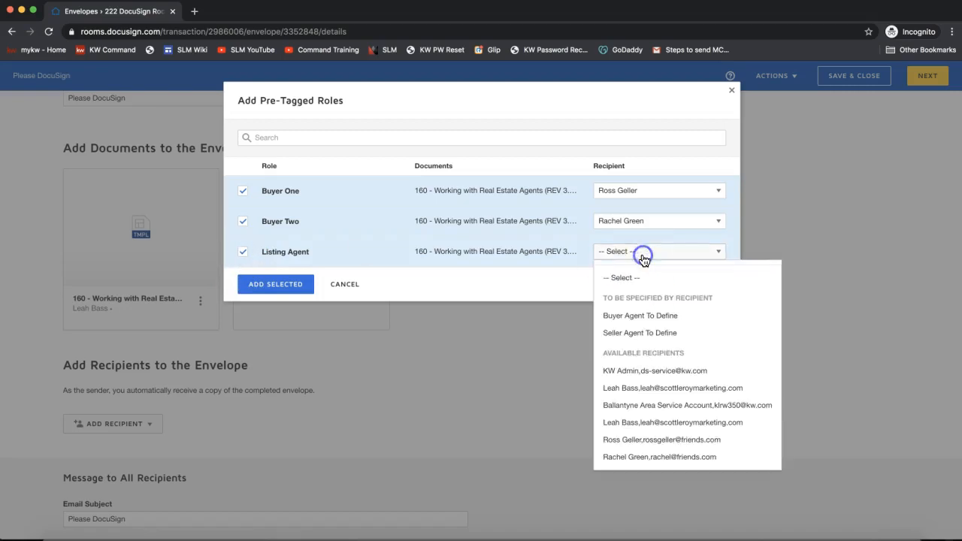
click(637, 430)
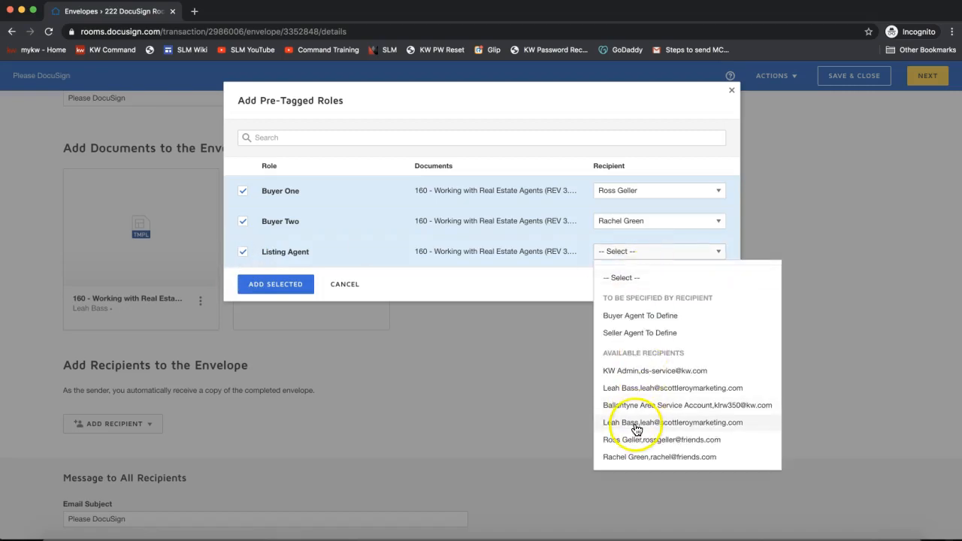
click(635, 427)
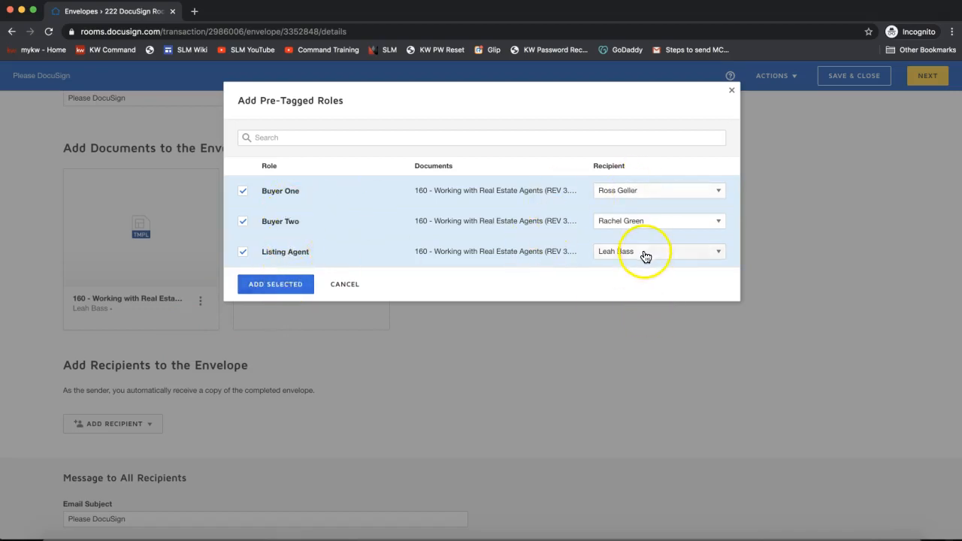
click(262, 286)
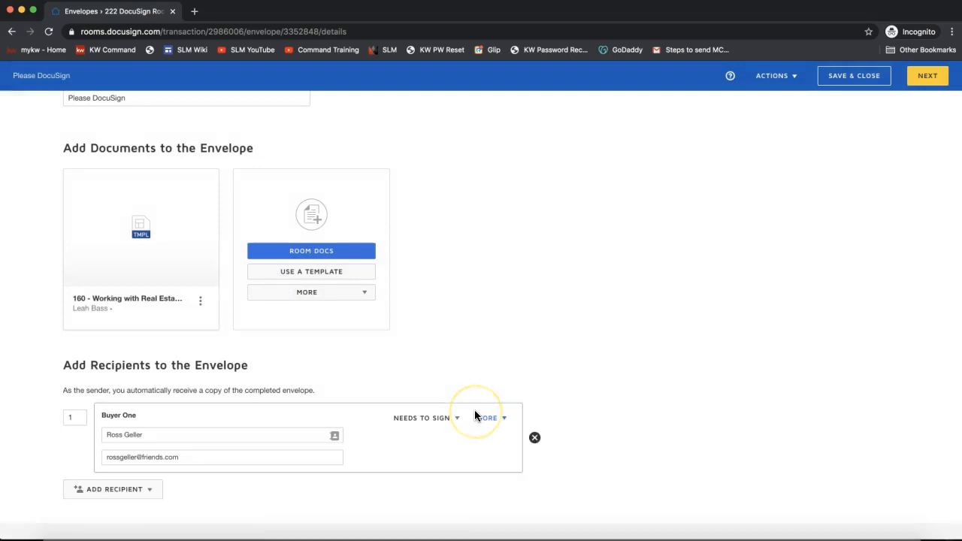
Check the recipients and the message to all recipients, keep the email subject Please DocuSign, and continue to the envelope's field placement.
scroll(463, 315, down, 3)
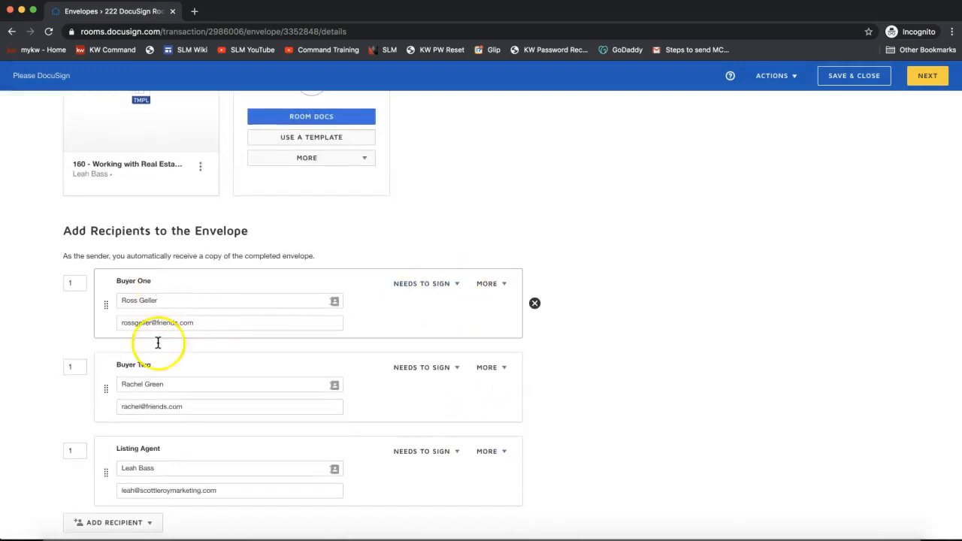
scroll(566, 274, down, 4)
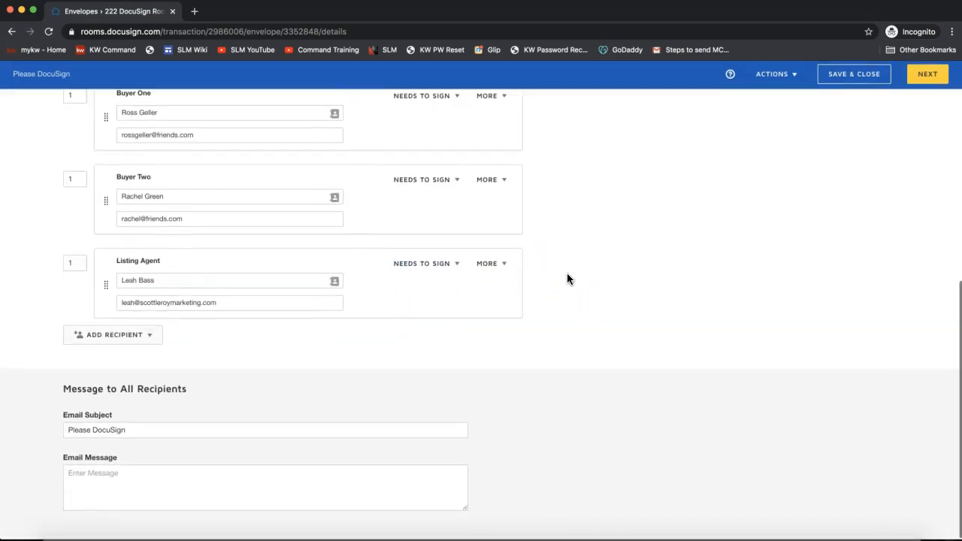
click(142, 430)
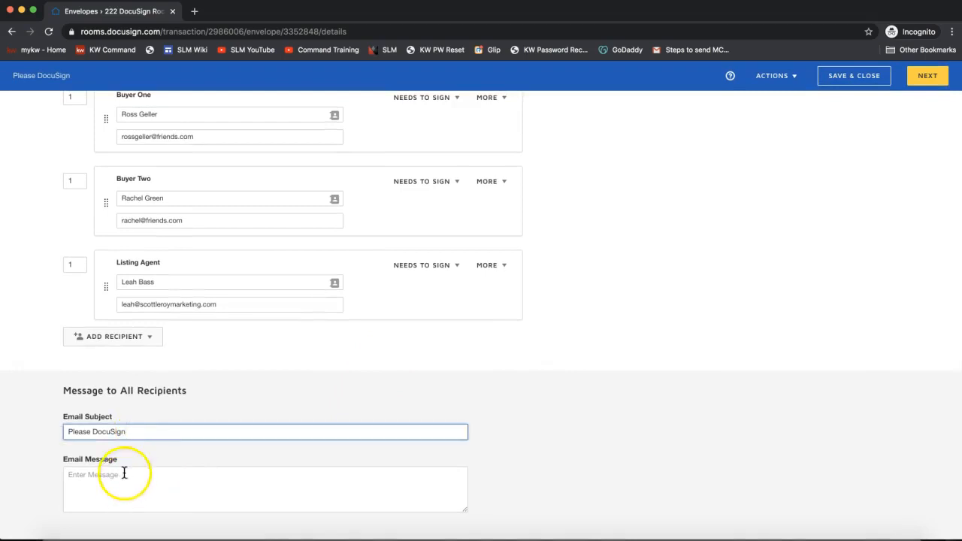
click(103, 476)
scroll(719, 409, up, 6)
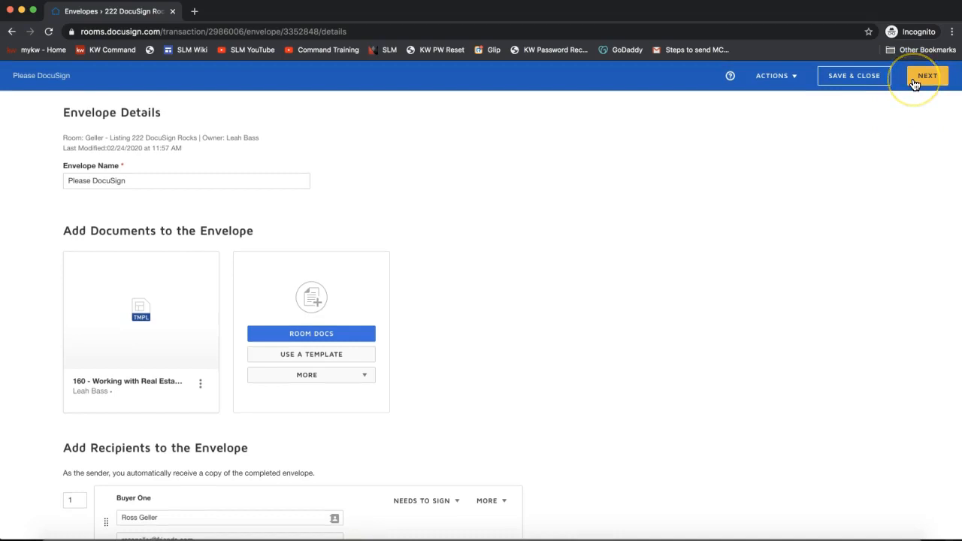
click(643, 368)
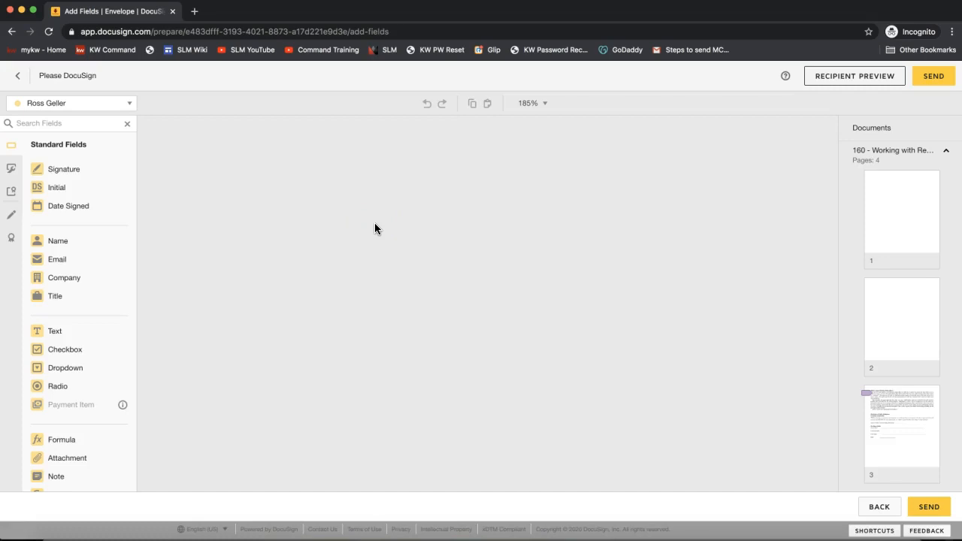
Examine the template's pre-placed fields on pages 3 and 4 and compare their colours with the recipient list.
scroll(374, 229, down, 15)
scroll(374, 229, down, 15)
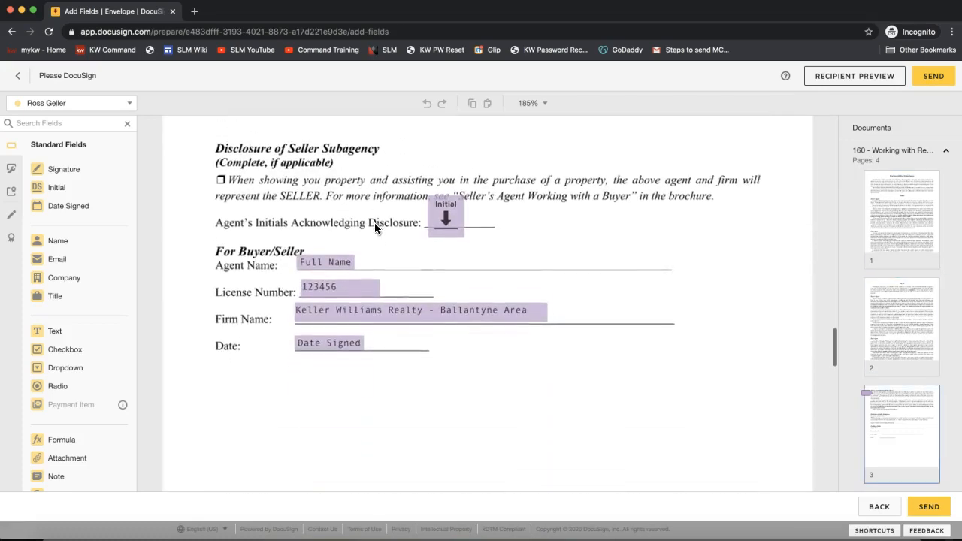
click(441, 225)
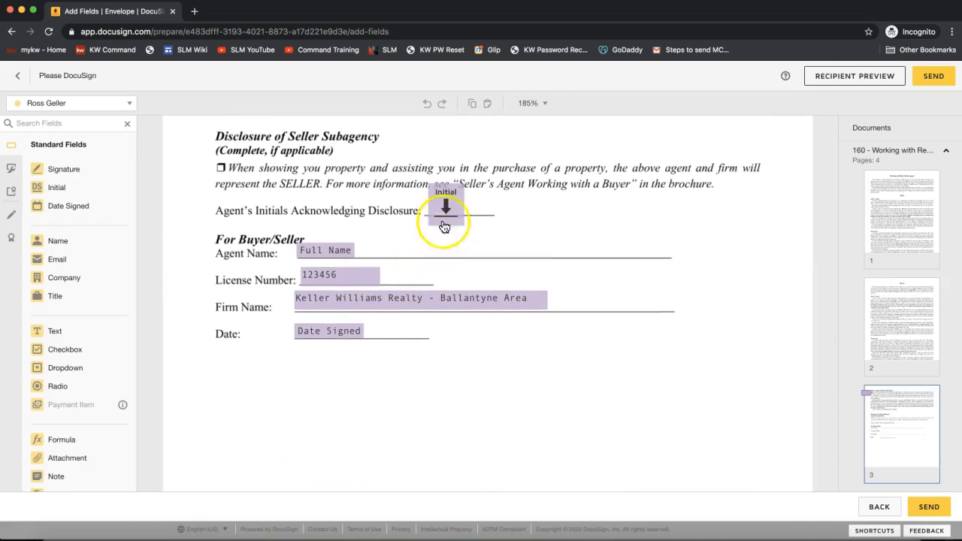
click(82, 110)
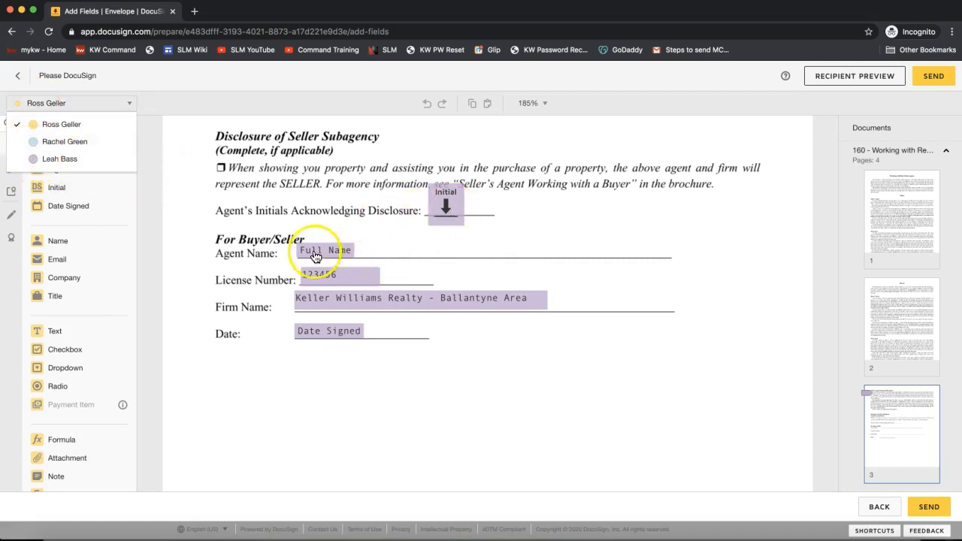
click(270, 327)
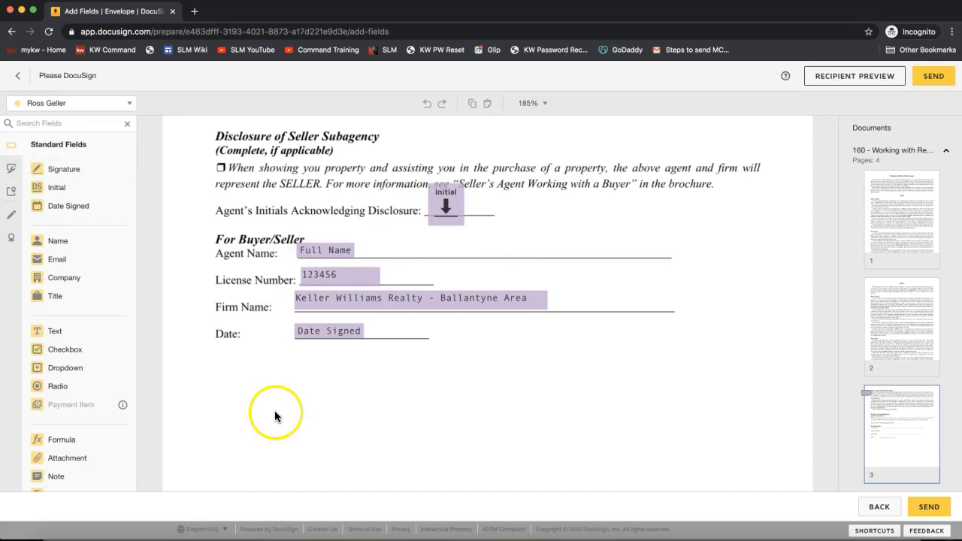
scroll(274, 410, down, 1)
scroll(278, 432, down, 10)
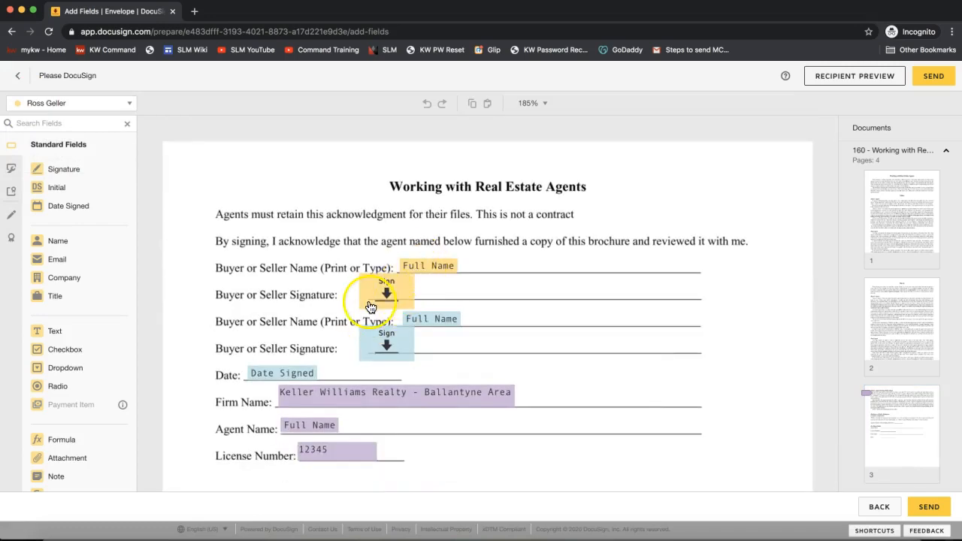
click(106, 103)
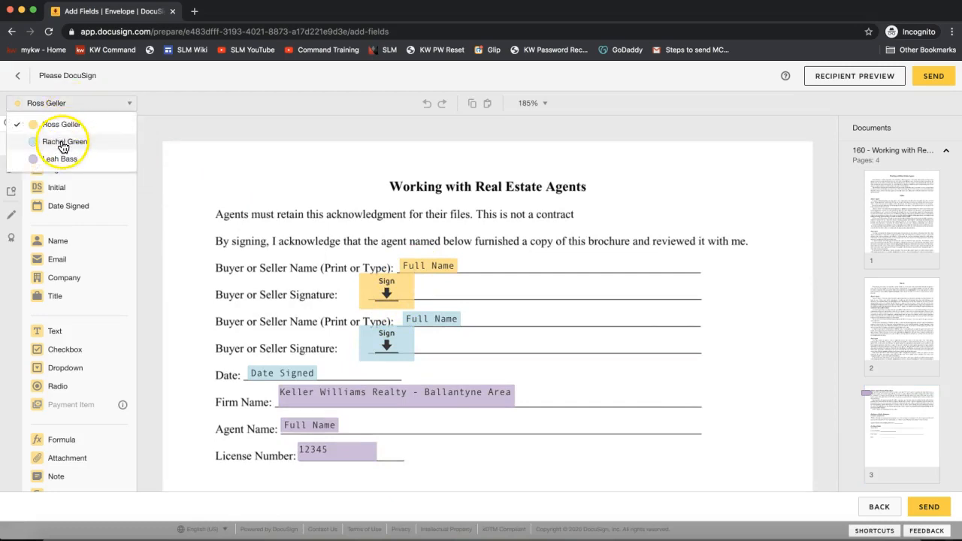
click(382, 157)
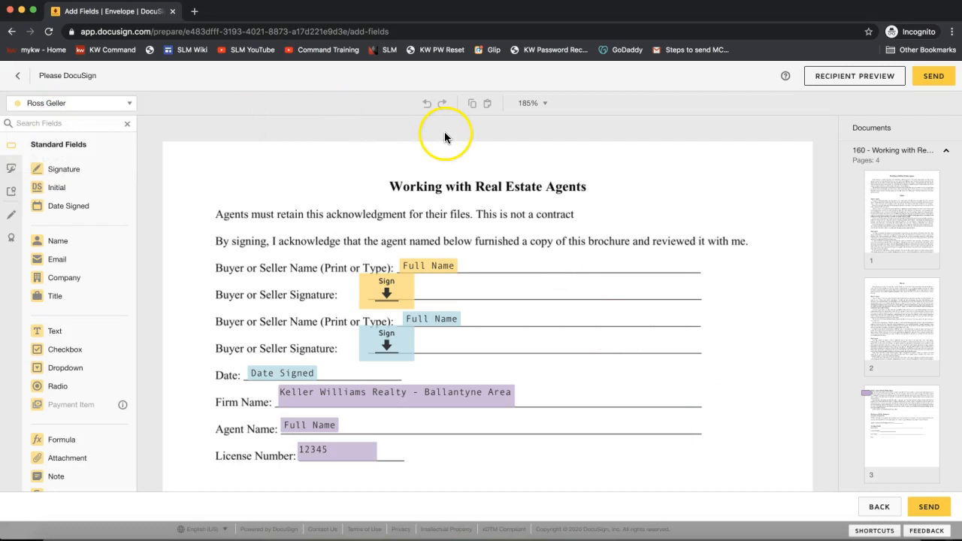
Preview the envelope as the Buyer One recipient, examining the signature page and the recipients available for viewing.
click(841, 81)
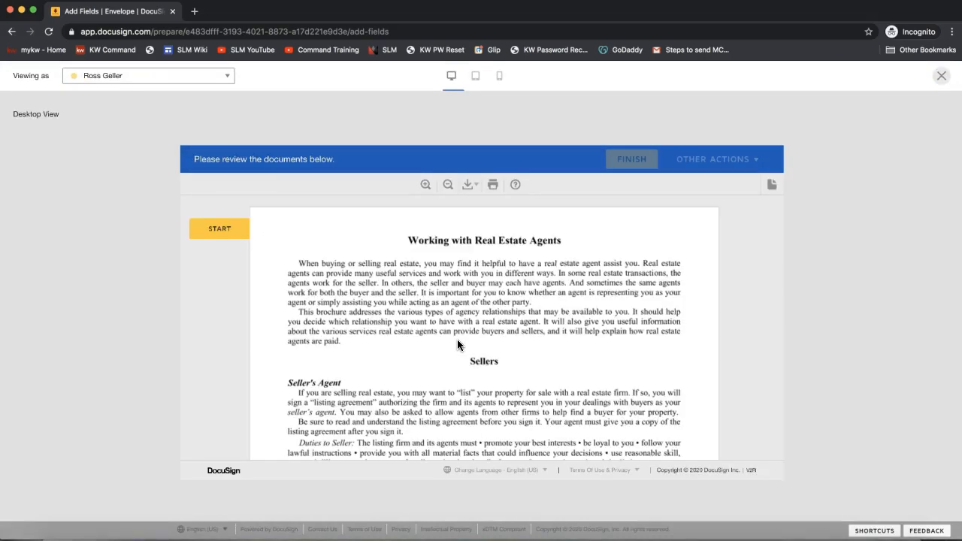
scroll(478, 306, down, 15)
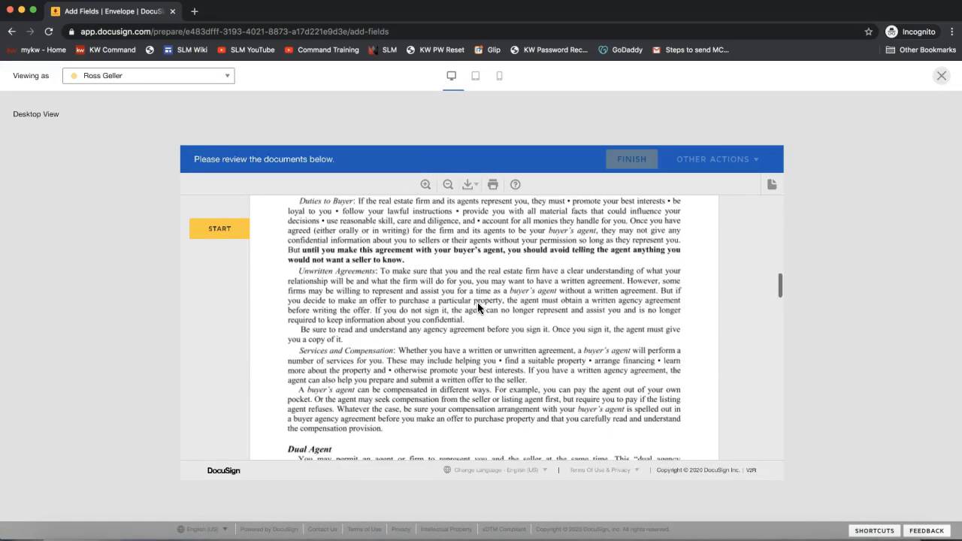
scroll(478, 307, down, 10)
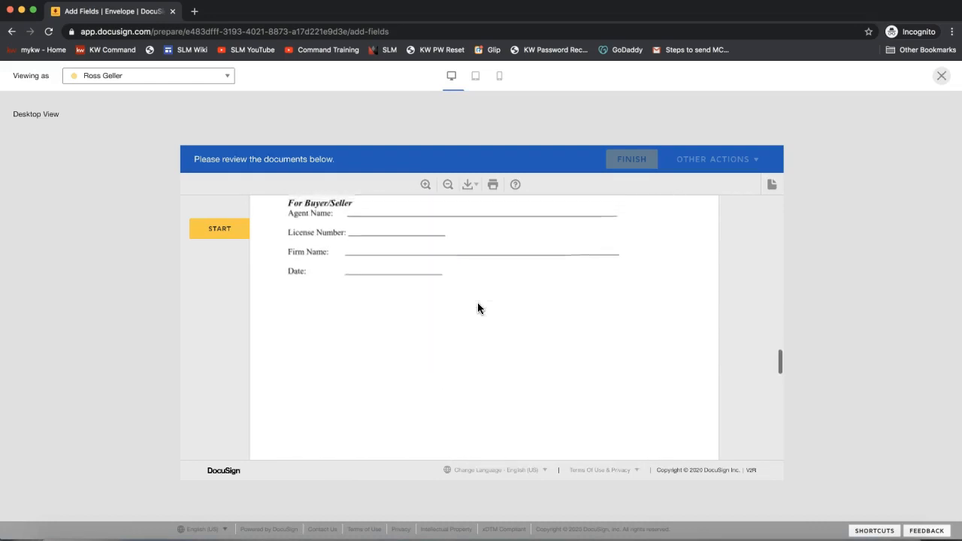
scroll(477, 307, down, 8)
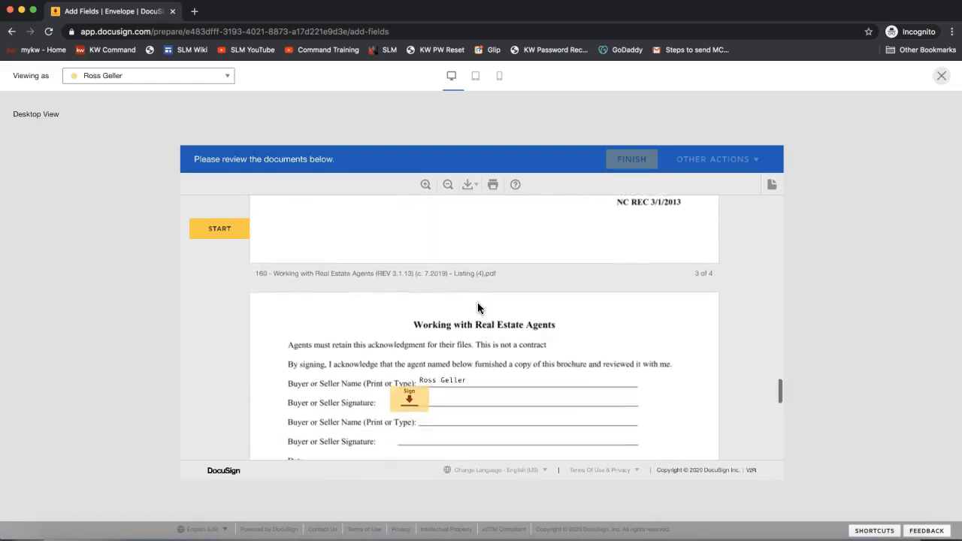
scroll(477, 302, down, 3)
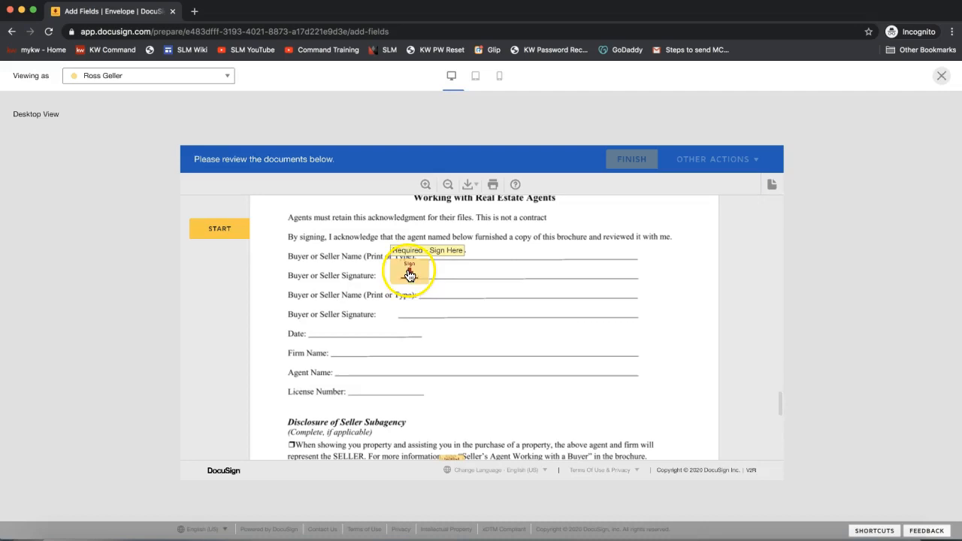
click(91, 78)
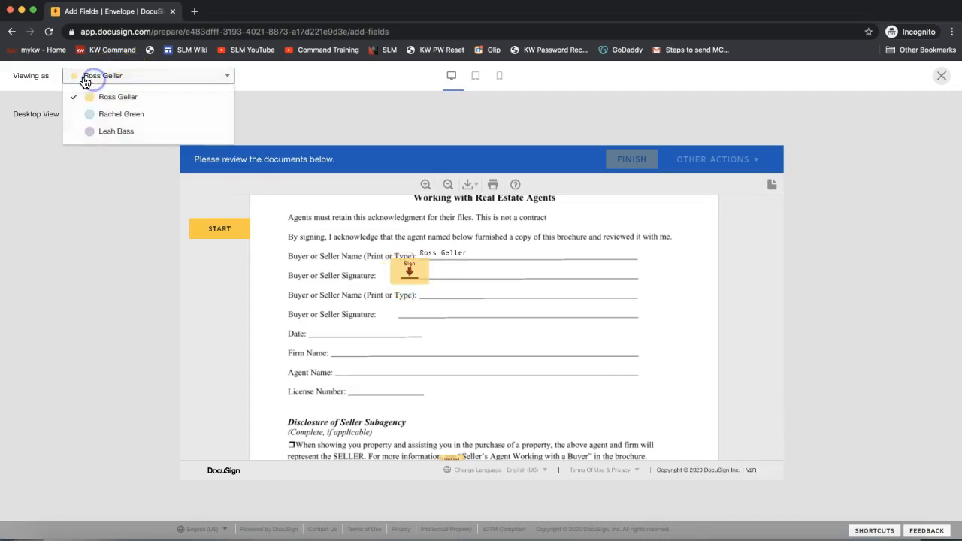
click(475, 114)
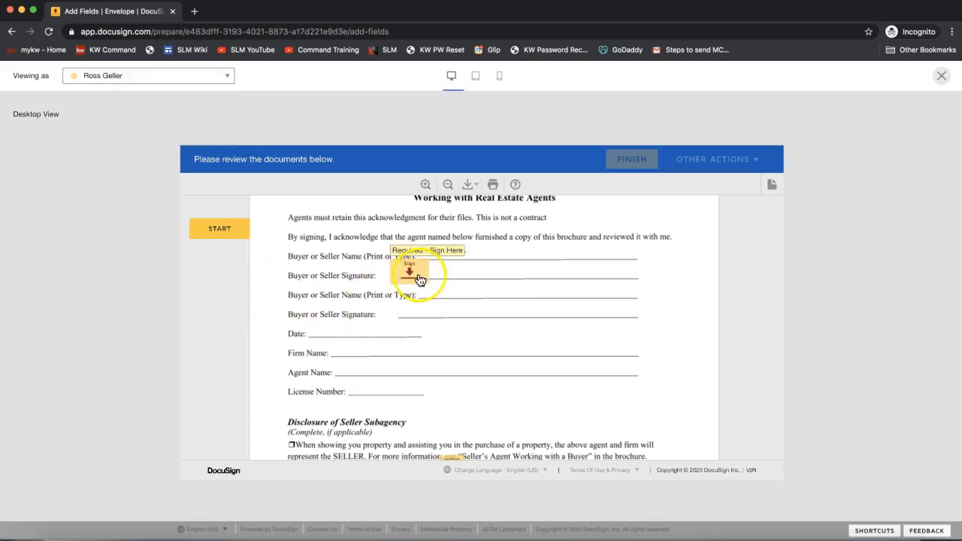
Test the Buyer One initial and signature fields on page 4 within the recipient preview.
scroll(451, 354, down, 3)
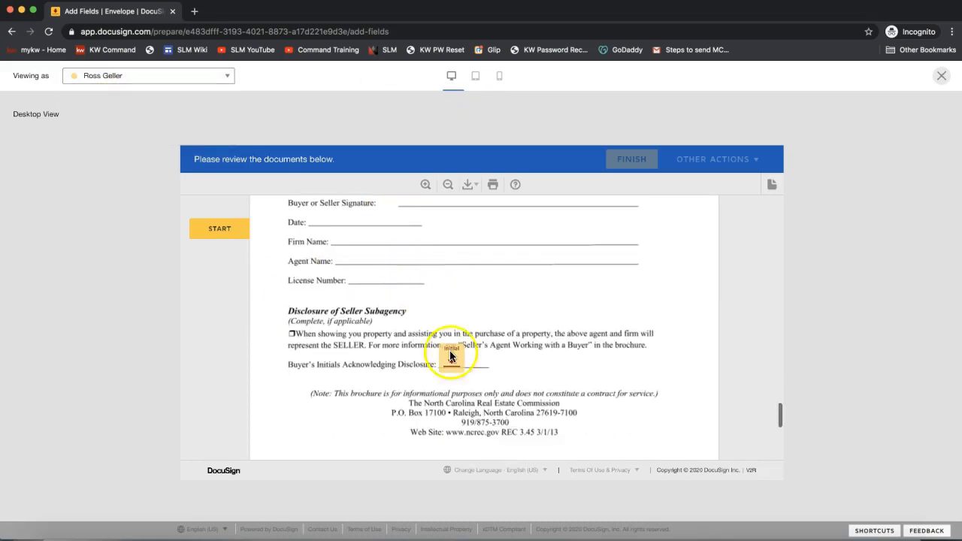
click(458, 370)
click(401, 333)
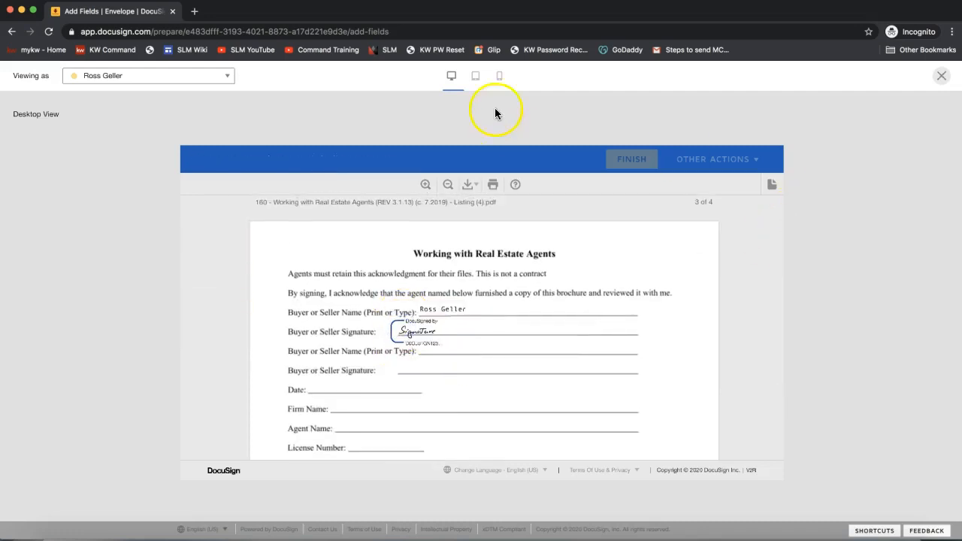
View the document in tablet and mobile layouts, and close the recipient preview.
click(474, 75)
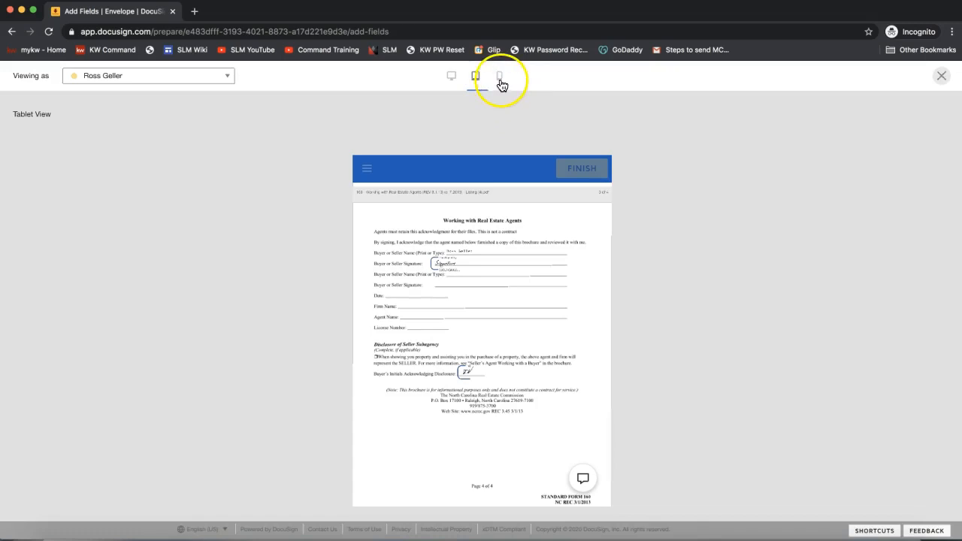
click(497, 83)
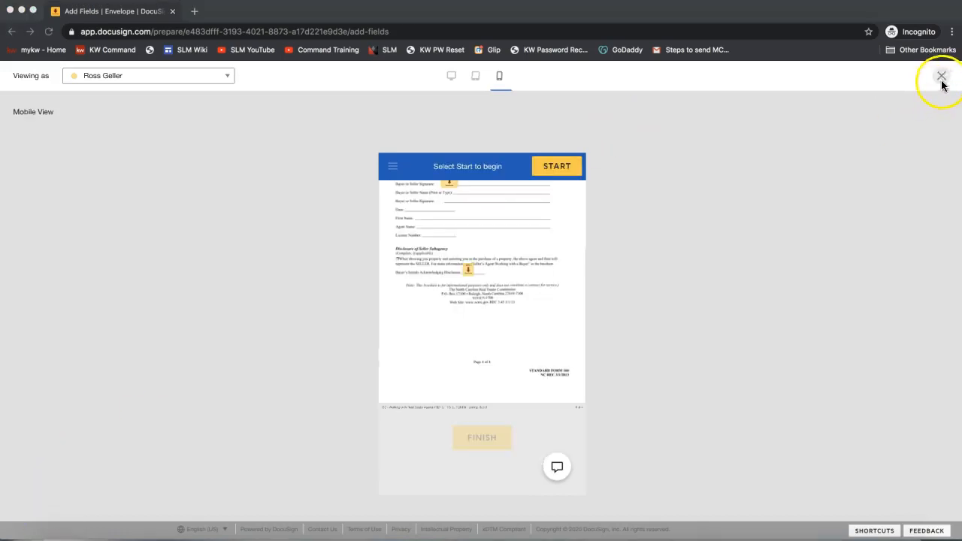
click(941, 85)
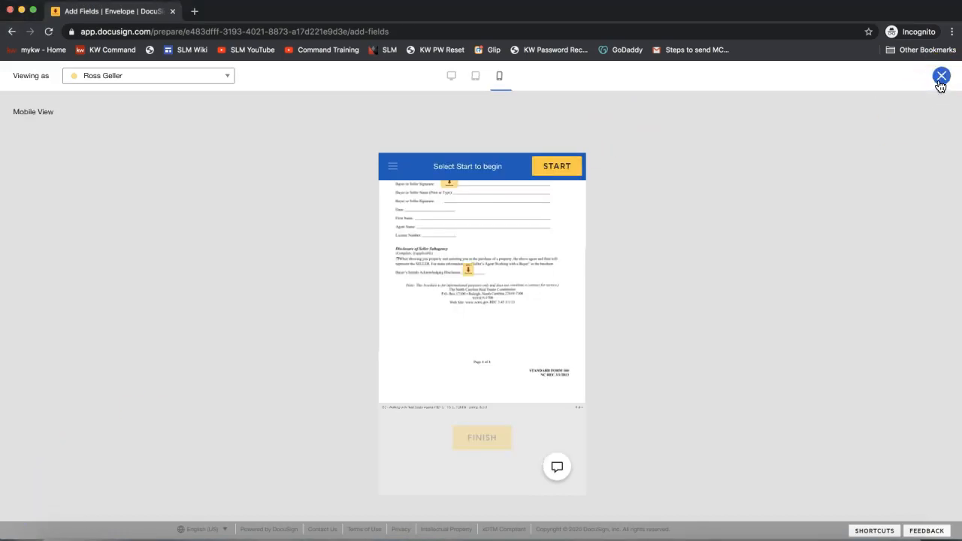
click(940, 79)
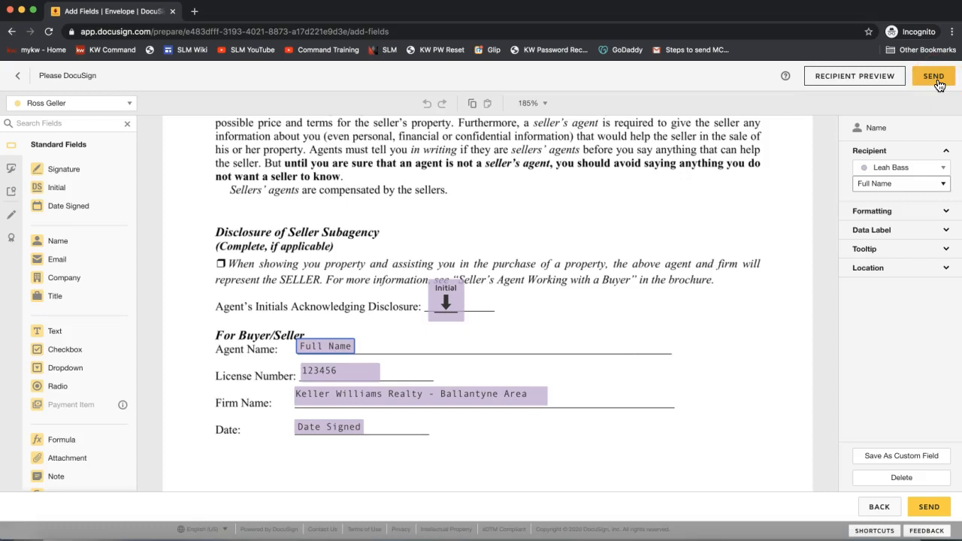
Recheck the Listing Agent fields on page 3 of the document.
scroll(729, 215, up, 4)
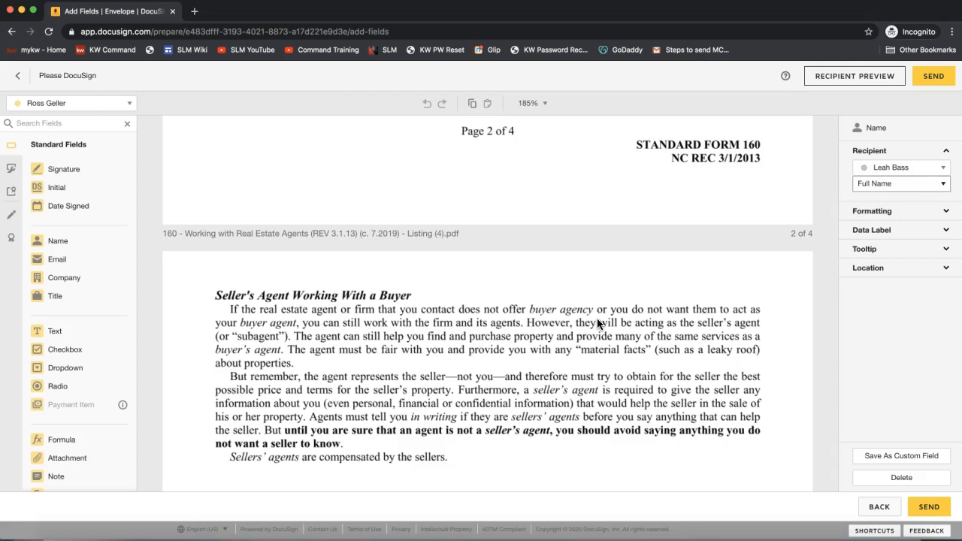
scroll(541, 419, up, 5)
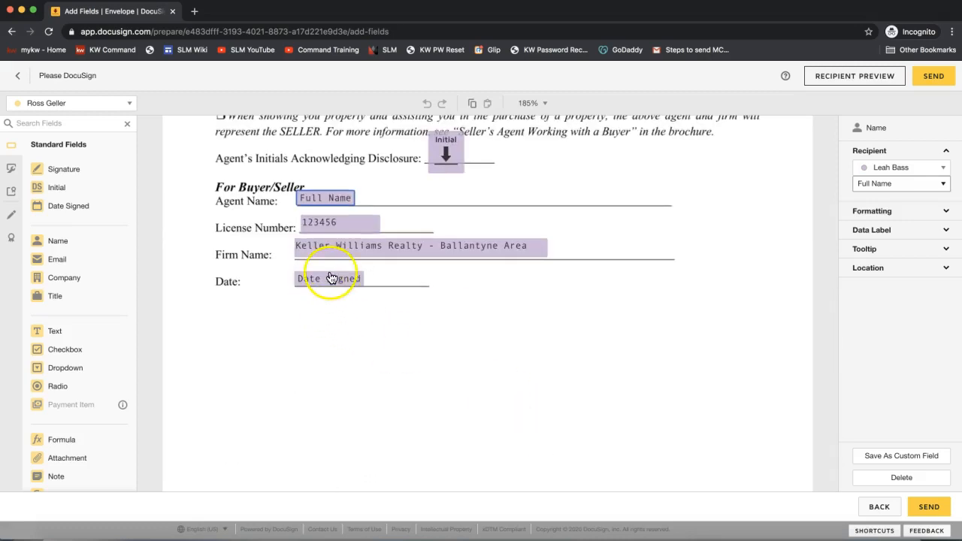